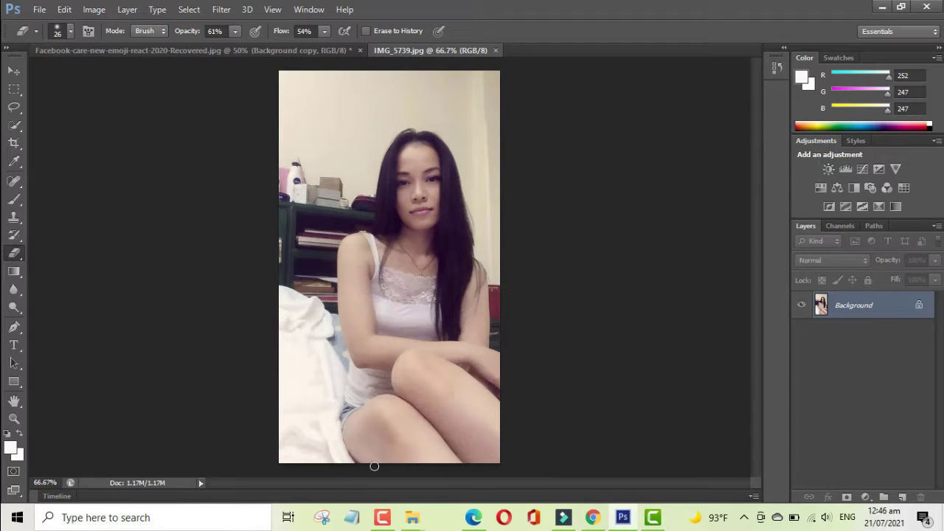
Quick-select the woman's hair, body and legs, excluding the shelf and cloth, then zoom to 100%.
{"action": "left_click", "coordinate": [14, 124]}
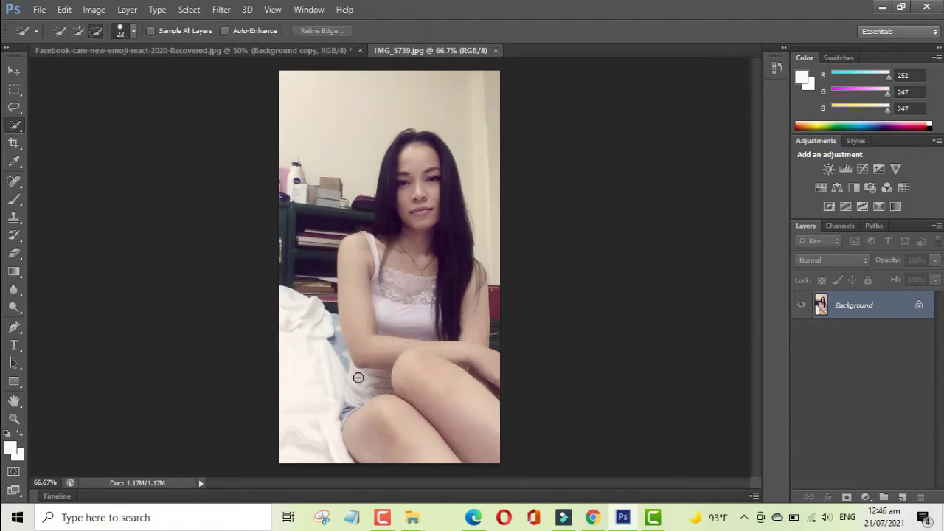
{"action": "left_click_drag", "start_coordinate": [380, 476], "coordinate": [398, 413]}
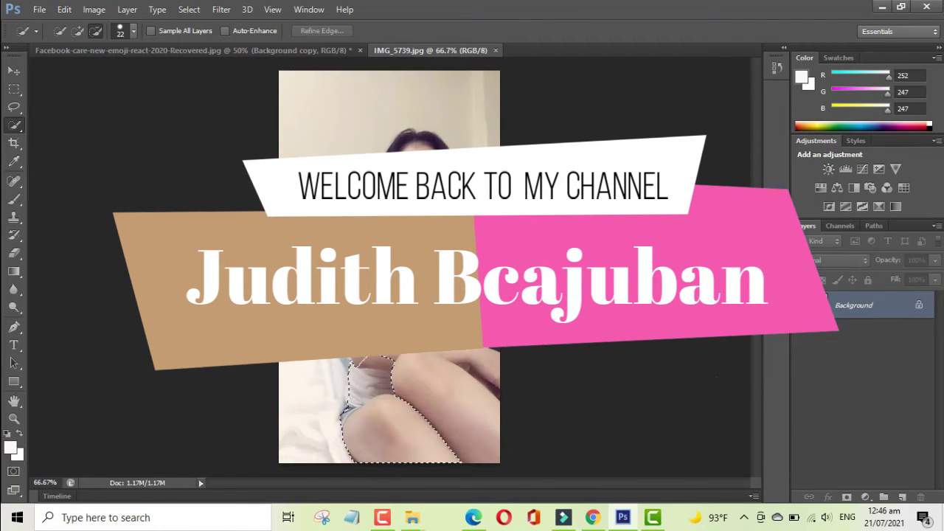
{"action": "mouse_move", "coordinate": [398, 413]}
{"action": "left_mouse_down"}
{"action": "mouse_move", "coordinate": [397, 191]}
{"action": "mouse_move", "coordinate": [443, 222]}
{"action": "left_mouse_up"}
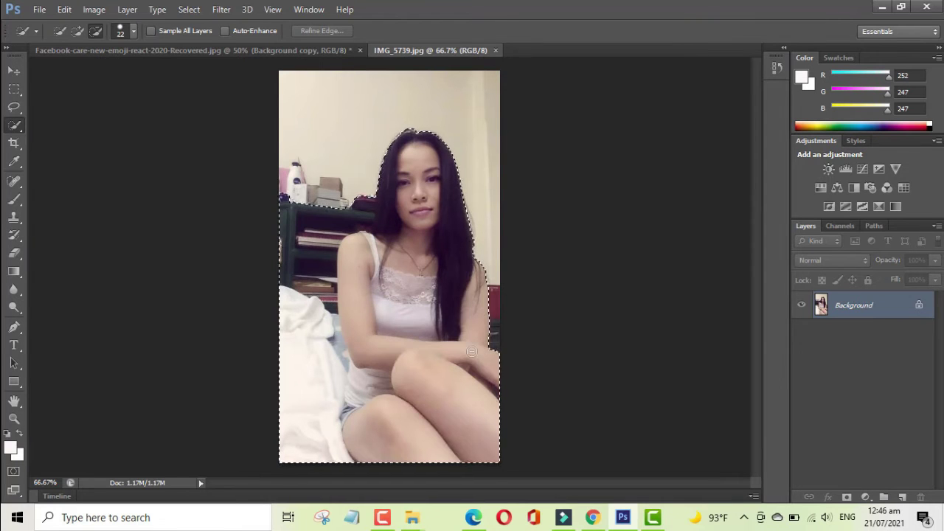
{"action": "mouse_move", "coordinate": [347, 210]}
{"action": "left_mouse_down"}
{"action": "mouse_move", "coordinate": [320, 332]}
{"action": "mouse_move", "coordinate": [333, 400]}
{"action": "mouse_move", "coordinate": [327, 292]}
{"action": "mouse_move", "coordinate": [337, 183]}
{"action": "left_mouse_up"}
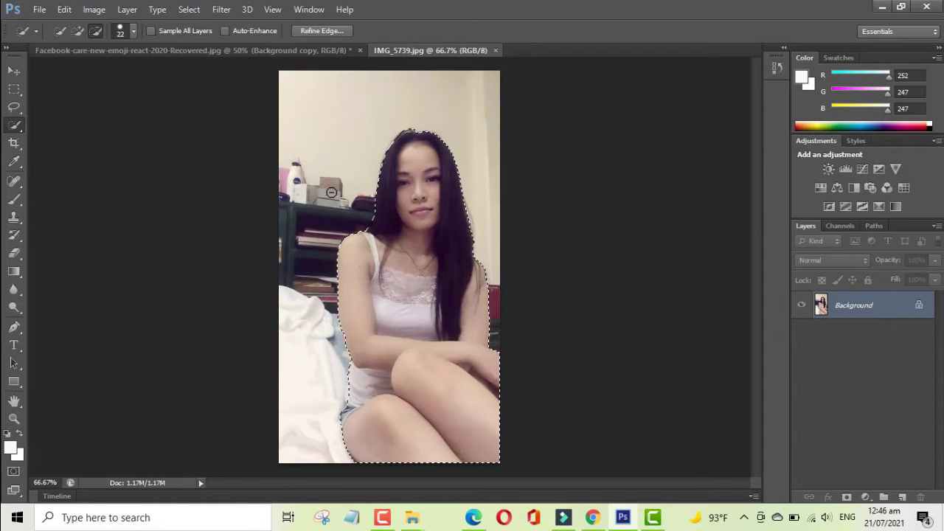
{"action": "left_click", "coordinate": [77, 31]}
{"action": "left_click_drag", "start_coordinate": [375, 328], "coordinate": [347, 391]}
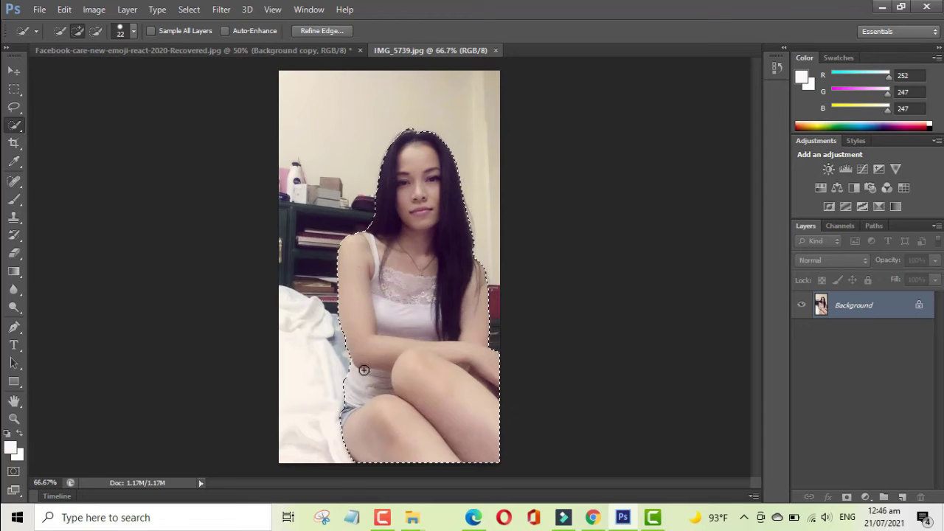
{"action": "key", "text": "ctrl+plus"}
{"action": "left_click_drag", "start_coordinate": [756, 262], "coordinate": [765, 235]}
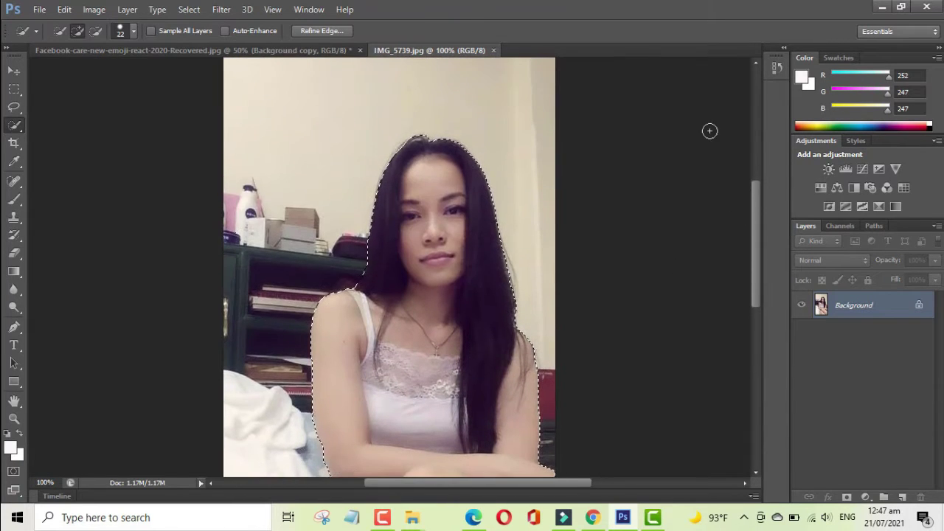
{"action": "left_click", "coordinate": [323, 30]}
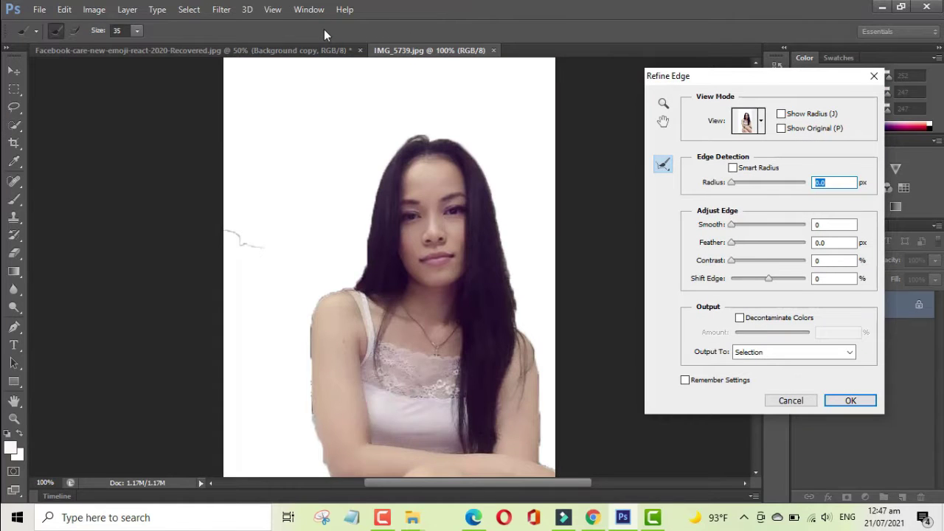
{"action": "key", "text": "ctrl+minus"}
{"action": "key", "text": "ctrl+minus"}
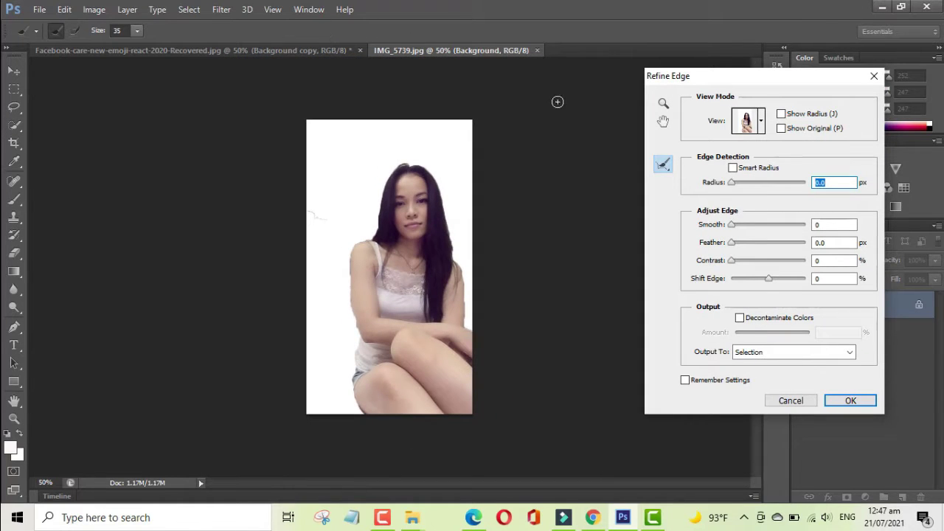
{"action": "left_click", "coordinate": [732, 169]}
{"action": "left_click_drag", "start_coordinate": [734, 184], "coordinate": [743, 184]}
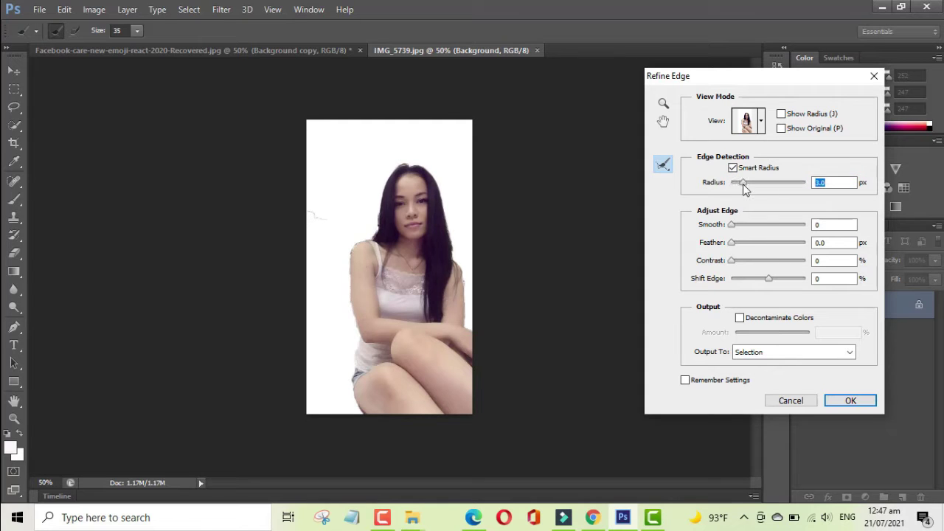
{"action": "key", "text": "ctrl+plus"}
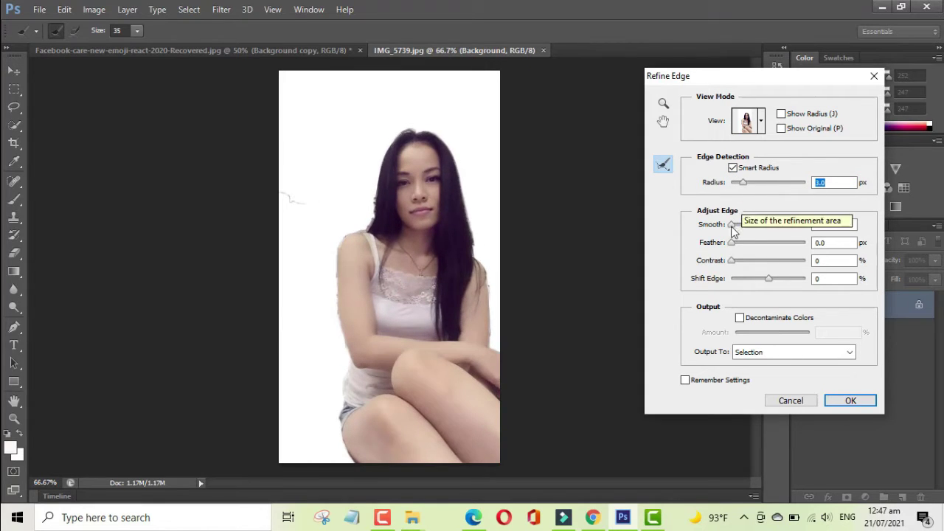
{"action": "left_click_drag", "start_coordinate": [732, 226], "coordinate": [760, 280]}
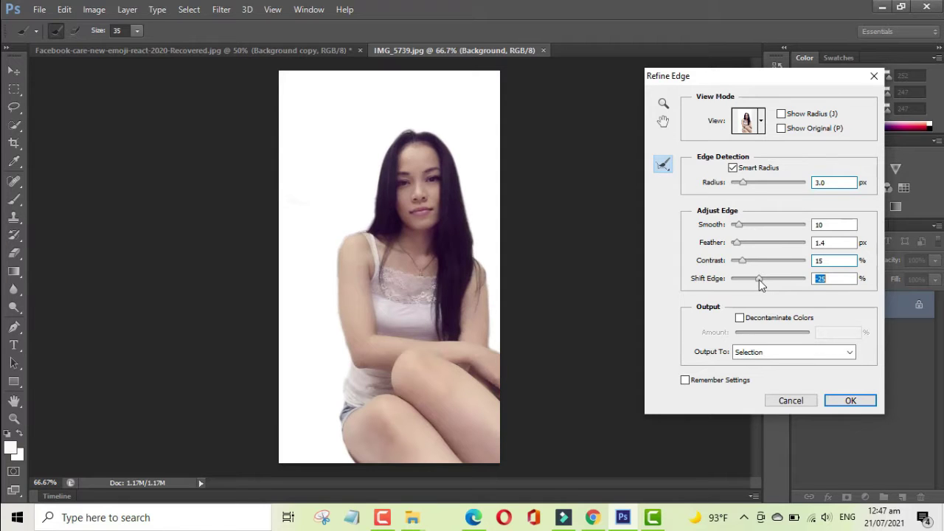
{"action": "left_click_drag", "start_coordinate": [743, 261], "coordinate": [754, 261]}
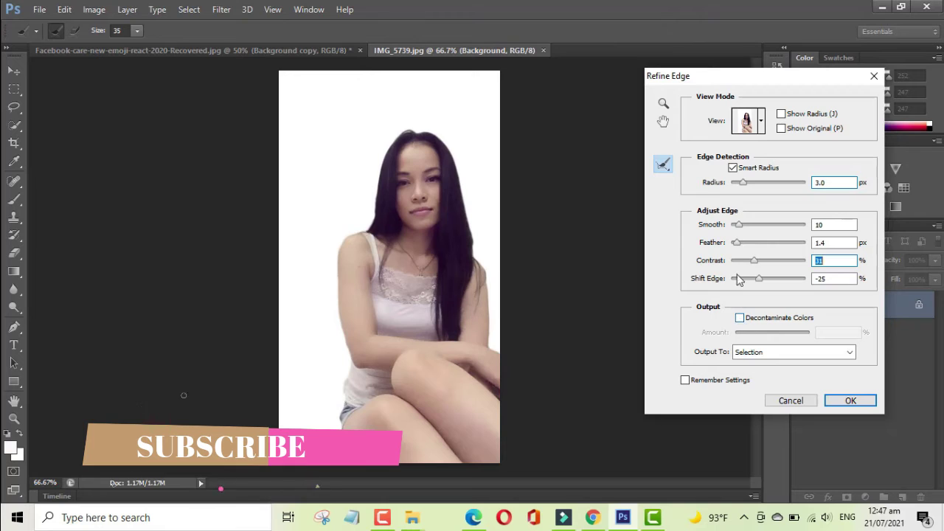
{"action": "left_click_drag", "start_coordinate": [737, 243], "coordinate": [747, 226]}
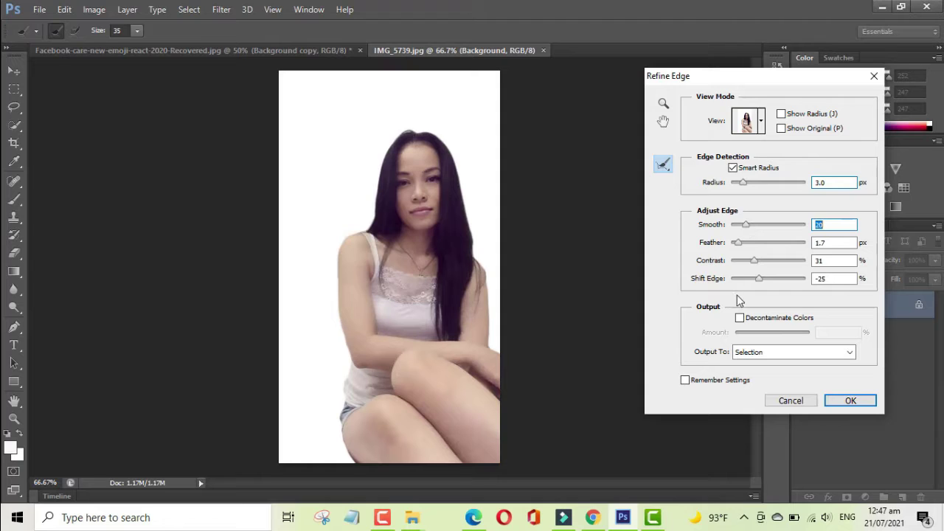
{"action": "left_click", "coordinate": [740, 318]}
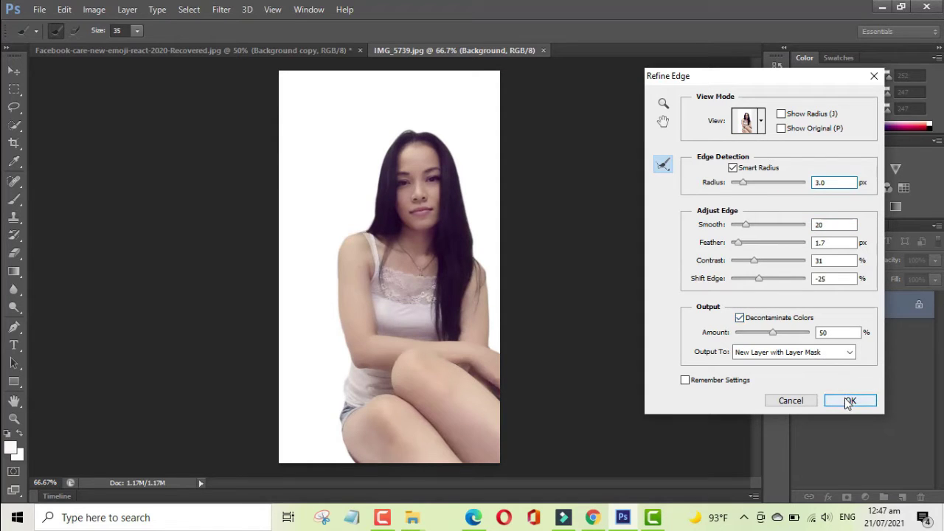
{"action": "left_click", "coordinate": [791, 401]}
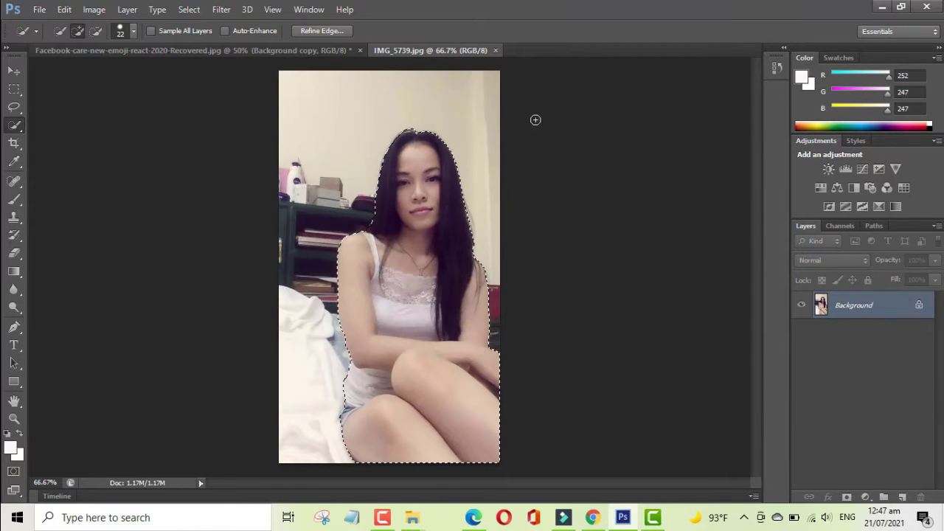
Refine Edge with Smart Radius 0.9 px, Smooth 19, Feather 3.1, Contrast 29, Shift -12, decontaminated, masked-layer output.
{"action": "left_click", "coordinate": [325, 31]}
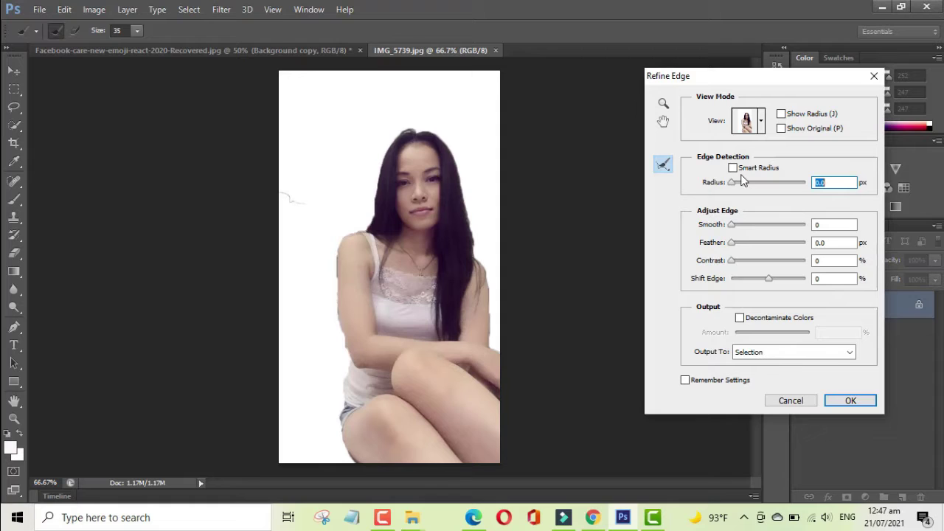
{"action": "left_click", "coordinate": [733, 168]}
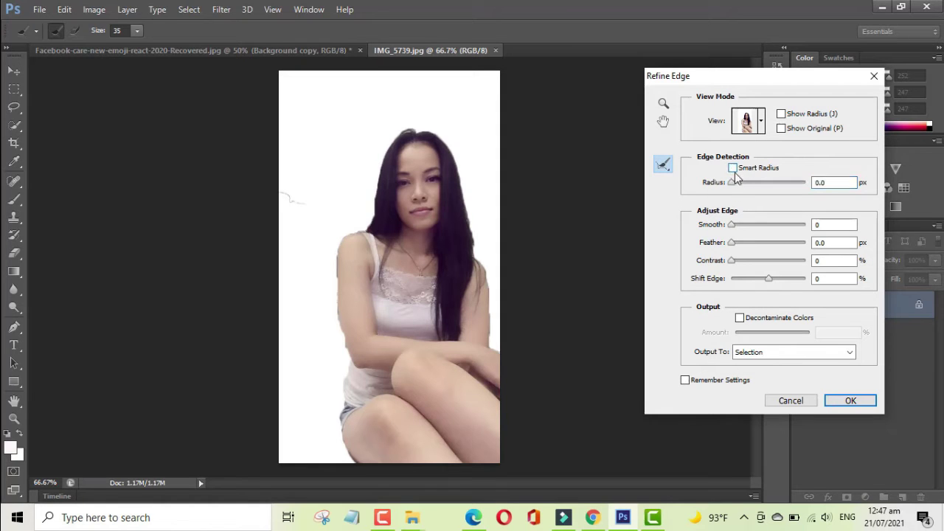
{"action": "left_click", "coordinate": [733, 168]}
{"action": "left_click_drag", "start_coordinate": [734, 183], "coordinate": [736, 188]}
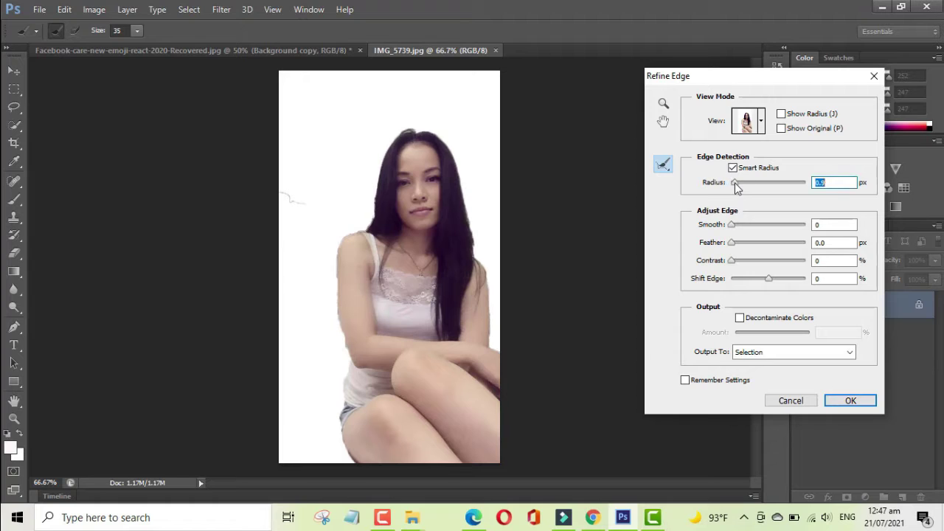
{"action": "mouse_move", "coordinate": [736, 227]}
{"action": "left_mouse_down"}
{"action": "mouse_move", "coordinate": [746, 265]}
{"action": "mouse_move", "coordinate": [764, 281]}
{"action": "left_mouse_up"}
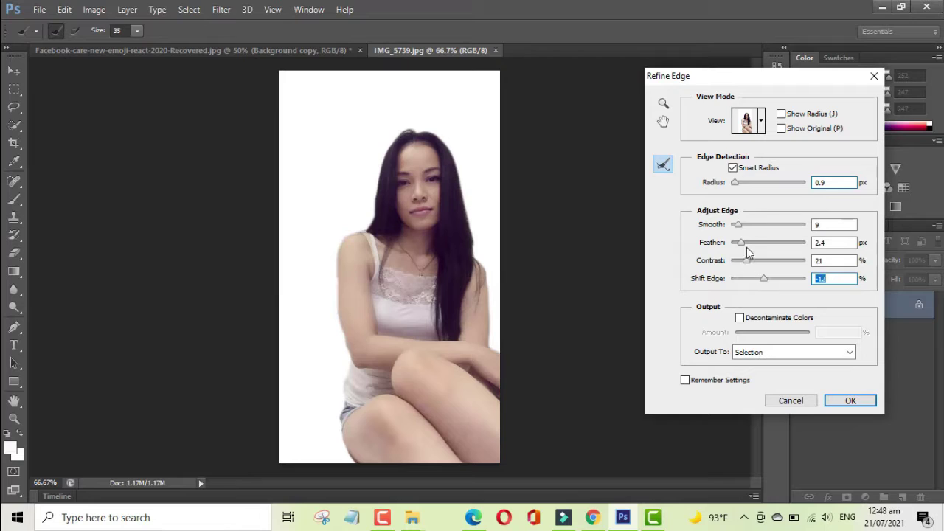
{"action": "left_click_drag", "start_coordinate": [742, 244], "coordinate": [748, 231]}
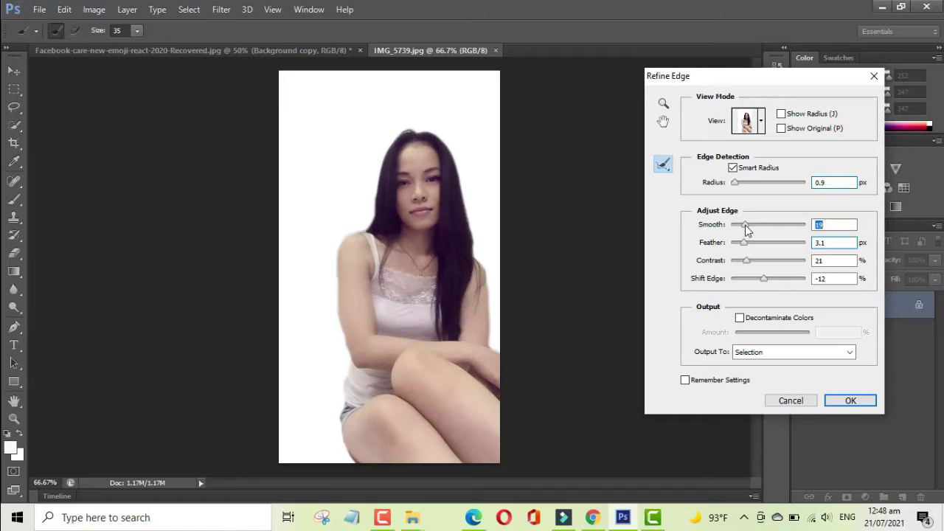
{"action": "left_click_drag", "start_coordinate": [749, 267], "coordinate": [756, 266]}
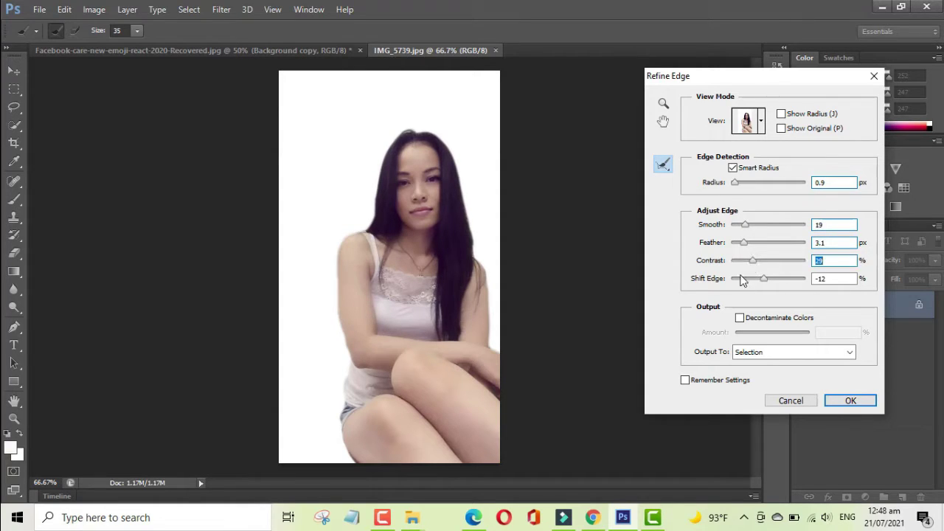
{"action": "left_click", "coordinate": [740, 318]}
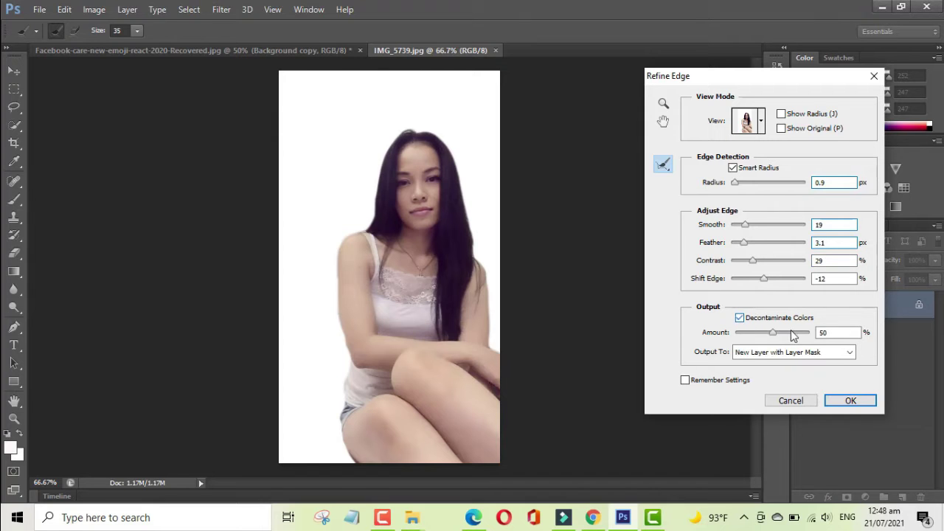
{"action": "left_click", "coordinate": [843, 405]}
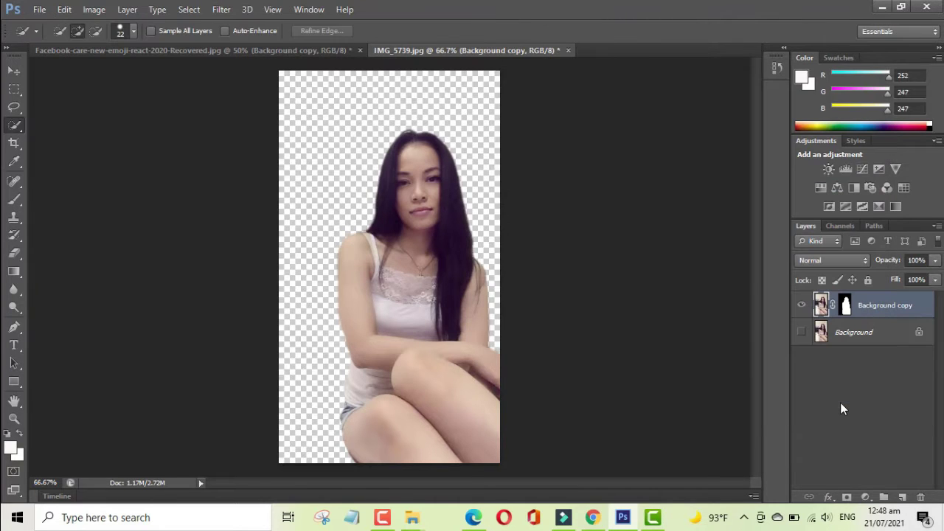
Load the layer mask as a selection and copy-paste the woman into a new Layer 1.
{"action": "right_click", "coordinate": [848, 297]}
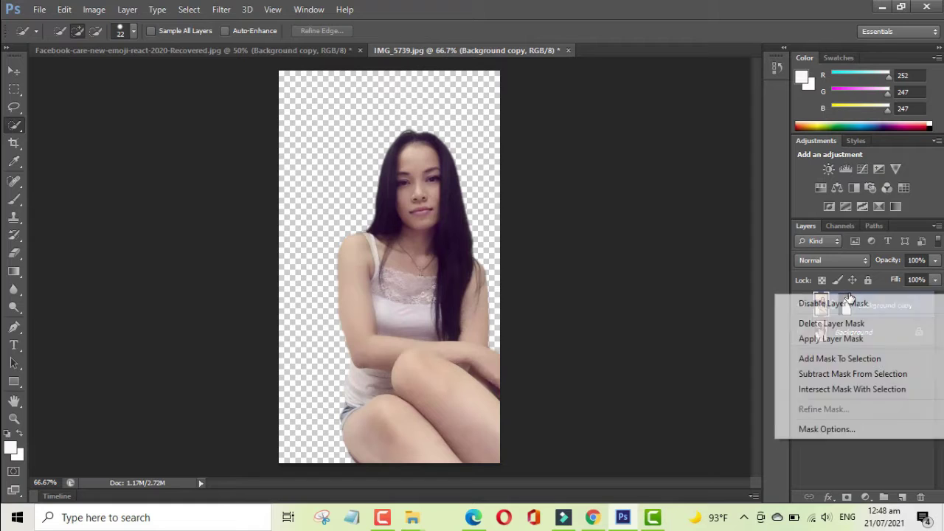
{"action": "left_click", "coordinate": [823, 388]}
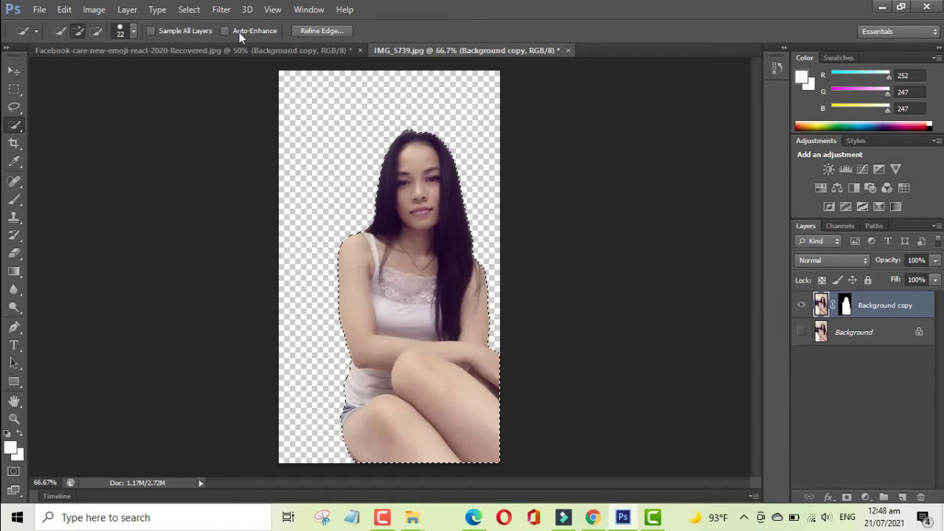
{"action": "left_click", "coordinate": [64, 9]}
{"action": "left_click", "coordinate": [101, 90]}
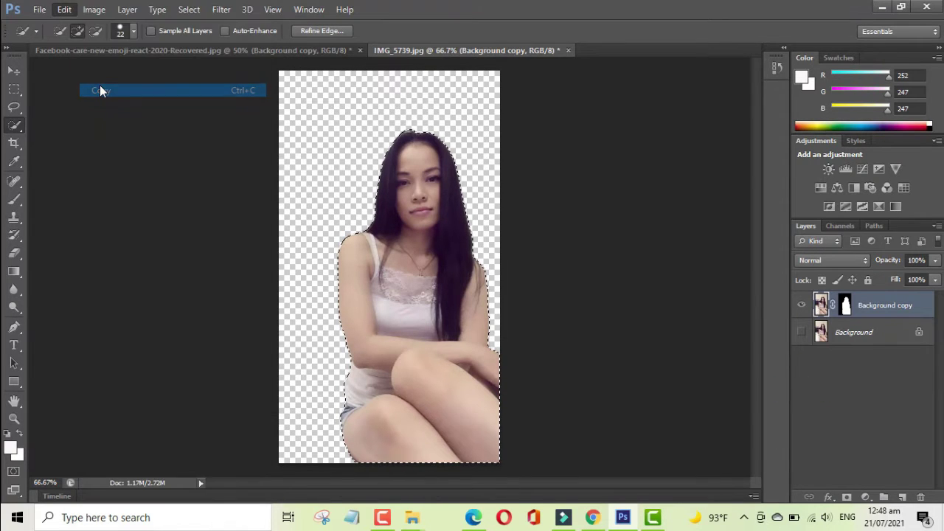
{"action": "left_click", "coordinate": [64, 9]}
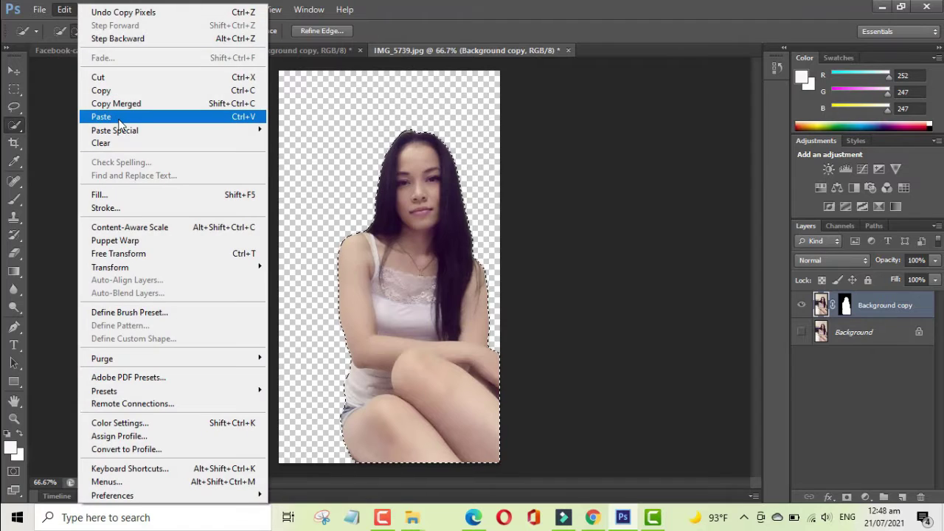
{"action": "left_click", "coordinate": [118, 119]}
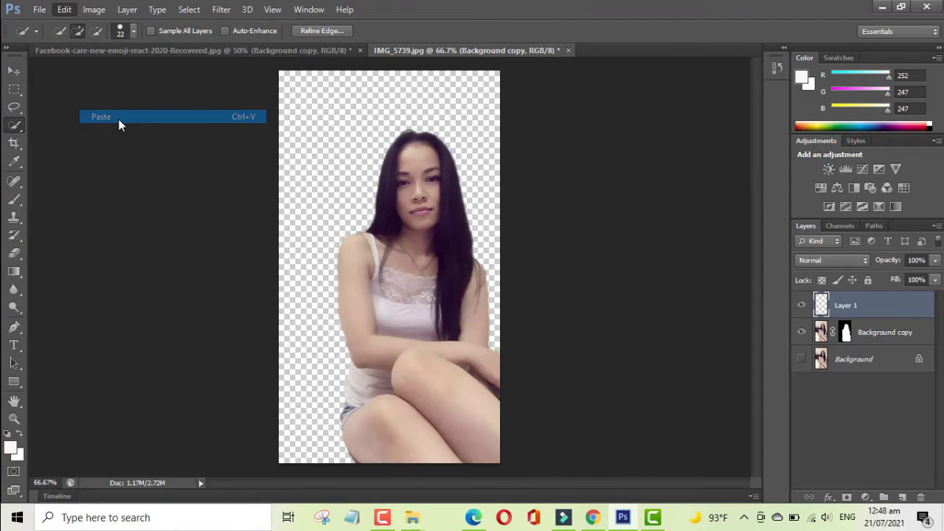
Crop outward to widen the canvas with empty space left of the woman.
{"action": "left_click", "coordinate": [16, 145]}
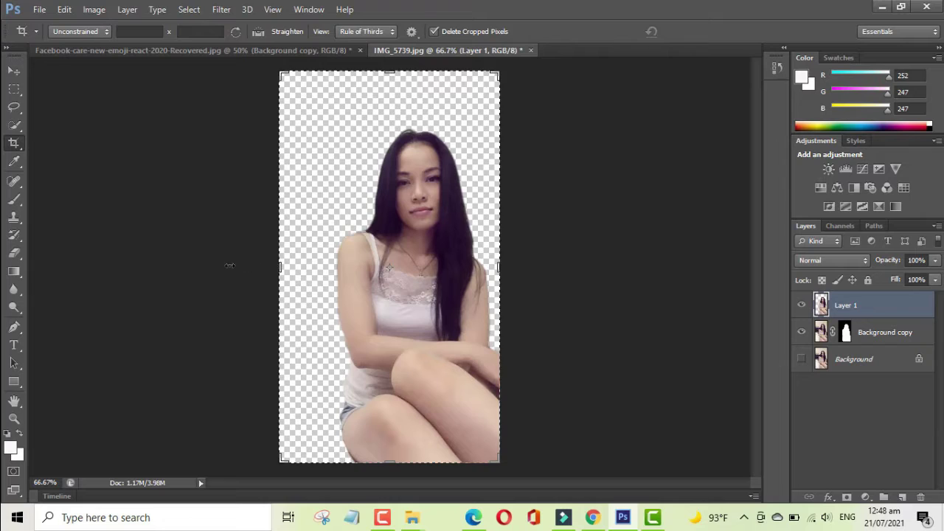
{"action": "left_click_drag", "start_coordinate": [230, 265], "coordinate": [207, 266]}
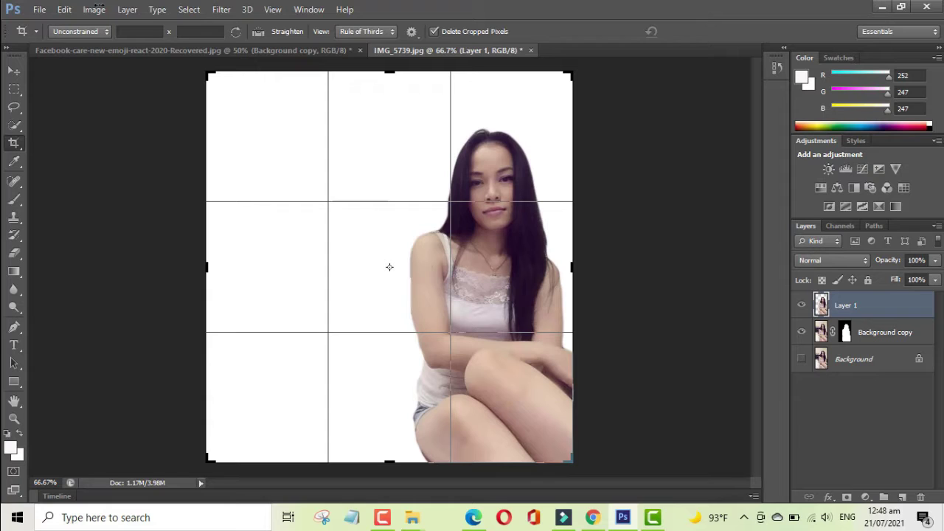
{"action": "left_click", "coordinate": [41, 8]}
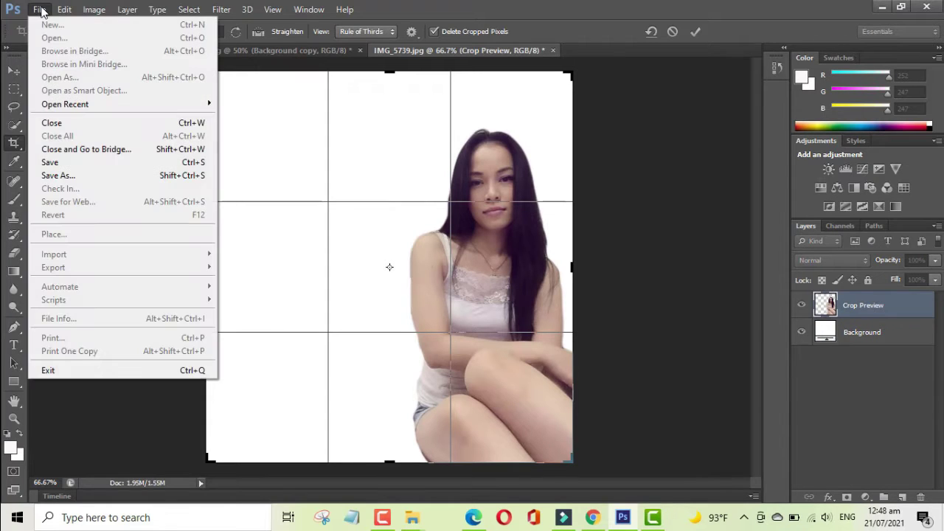
{"action": "left_click", "coordinate": [695, 31]}
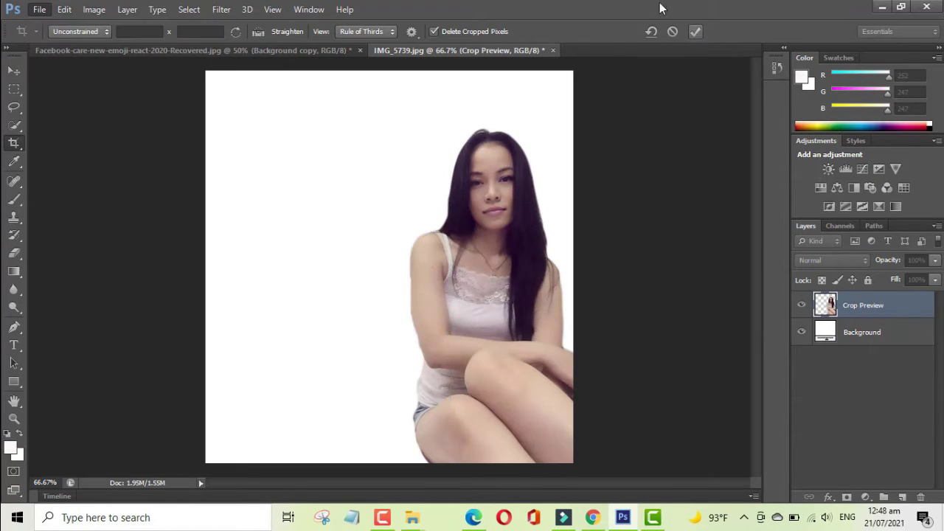
Bring up the Open dialog to load another image.
{"action": "left_click", "coordinate": [40, 10]}
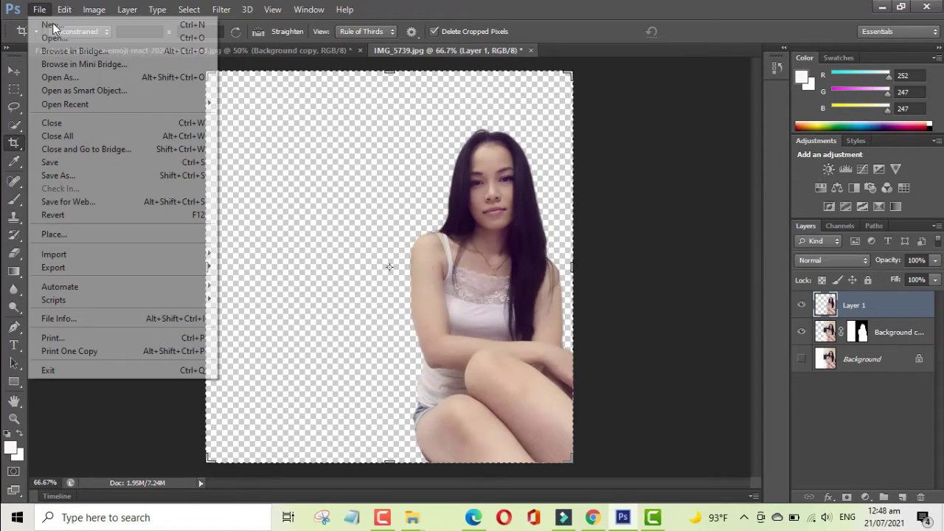
{"action": "left_click", "coordinate": [59, 37]}
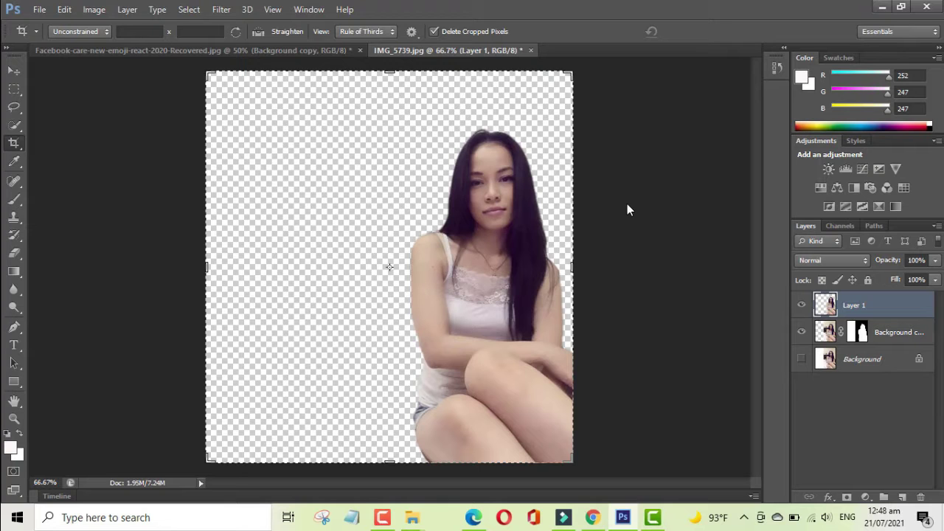
{"action": "key", "text": "ctrl+o"}
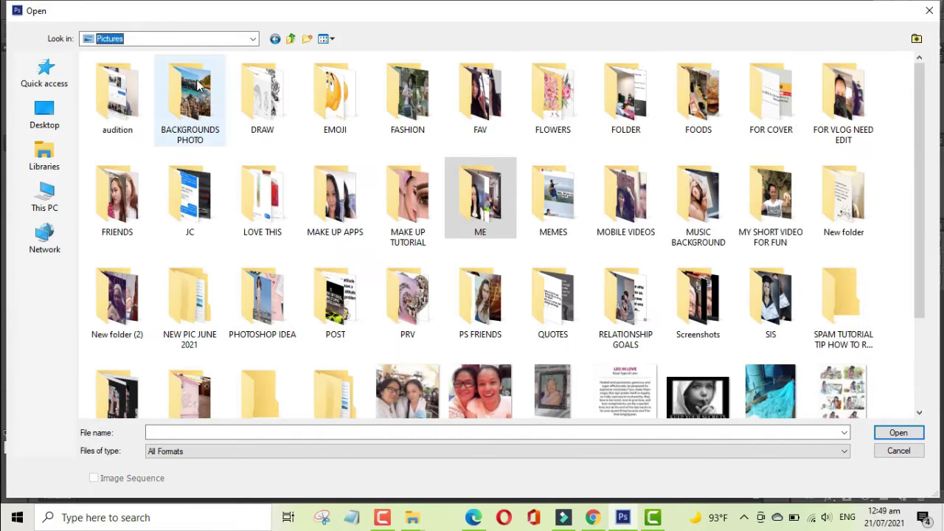
Open realistic-white-angel-wings-vector-19628064.jpg from Pictures > BACKGROUNDS PHOTO > WINGS.
{"action": "double_click", "coordinate": [198, 88]}
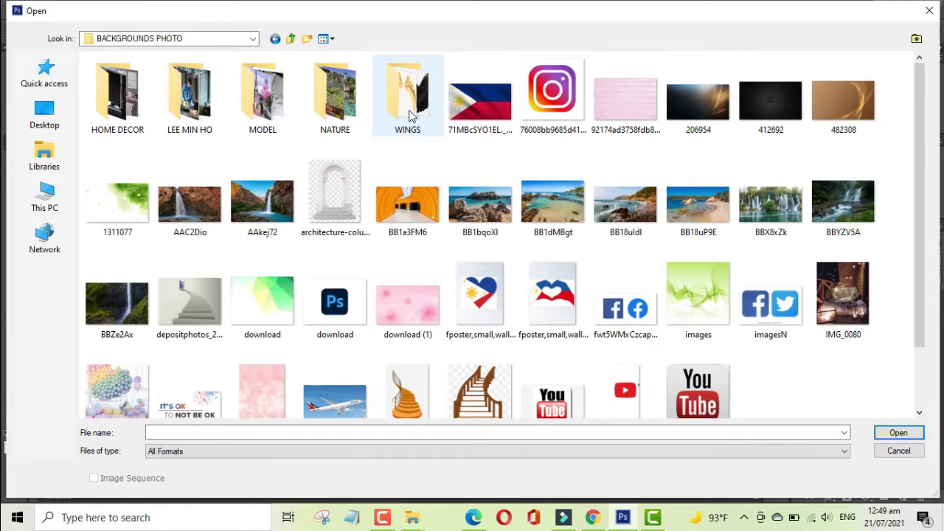
{"action": "double_click", "coordinate": [408, 98]}
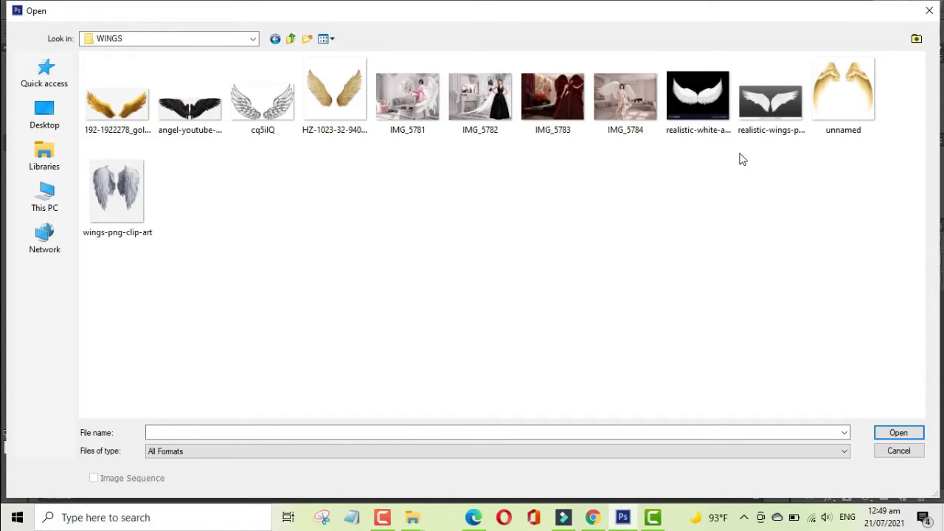
{"action": "left_click", "coordinate": [698, 103]}
{"action": "left_click", "coordinate": [899, 434]}
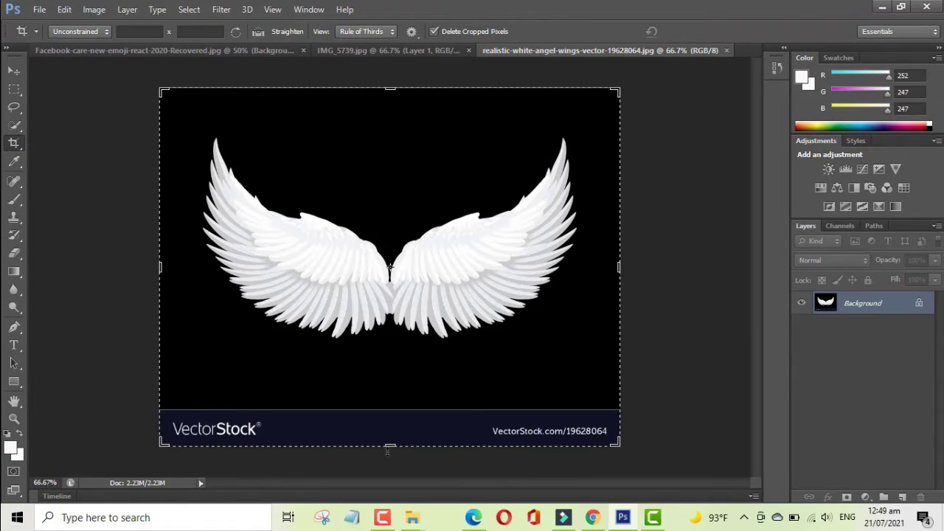
Crop the VectorStock footer off the bottom of the wings image.
{"action": "left_click_drag", "start_coordinate": [390, 446], "coordinate": [390, 409]}
{"action": "left_click", "coordinate": [700, 31]}
{"action": "left_click", "coordinate": [15, 124]}
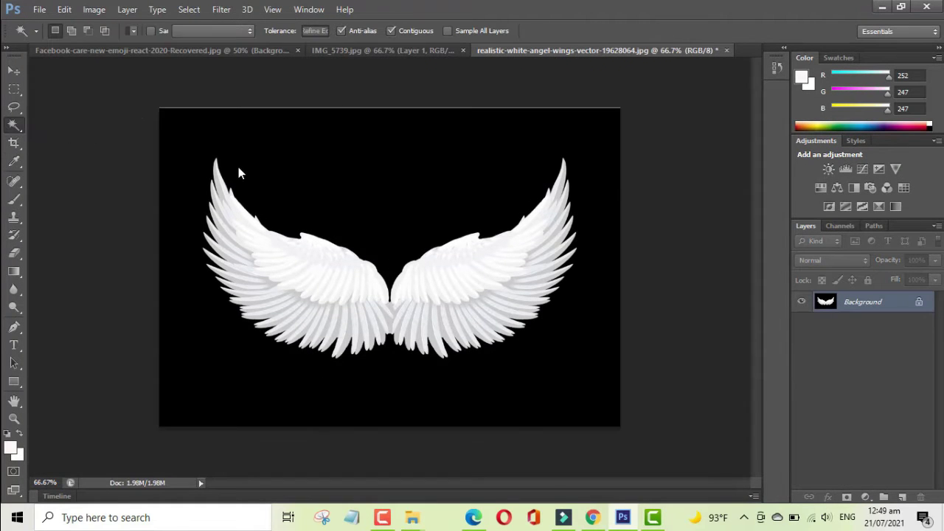
Select the white wings by Magic-Wanding the black background, inverting, and touching up the top edge.
{"action": "left_click", "coordinate": [314, 177]}
{"action": "left_click", "coordinate": [189, 9]}
{"action": "left_click", "coordinate": [216, 64]}
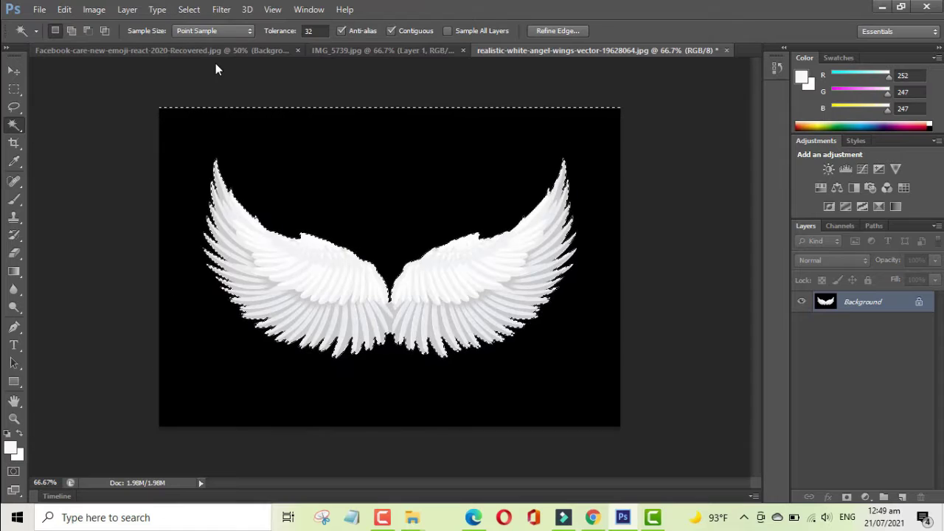
{"action": "right_click", "coordinate": [14, 124]}
{"action": "left_click", "coordinate": [74, 125]}
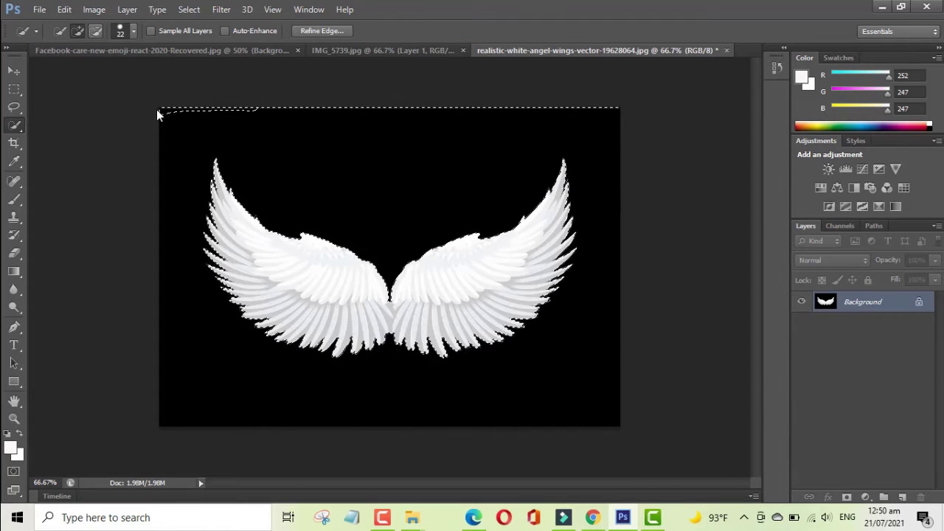
{"action": "left_click_drag", "start_coordinate": [159, 111], "coordinate": [501, 107]}
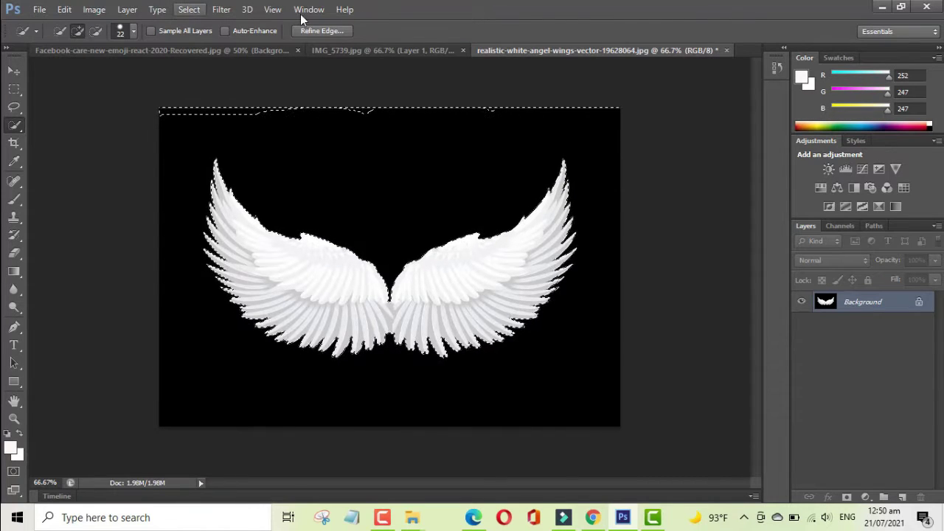
{"action": "left_click", "coordinate": [314, 30]}
Refine the wing edges with Smart Radius on, a wider radius and smoothing at 0.
{"action": "left_click", "coordinate": [732, 168]}
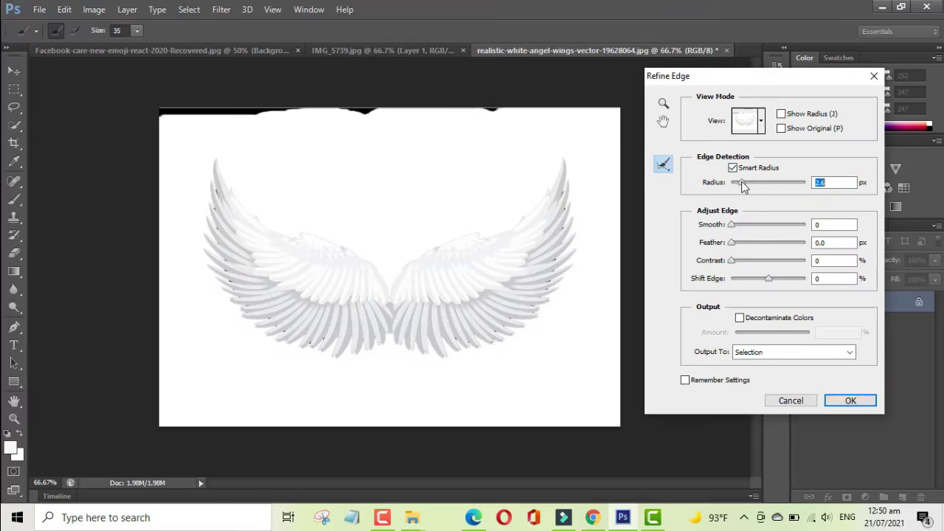
{"action": "left_click_drag", "start_coordinate": [736, 225], "coordinate": [732, 243]}
{"action": "mouse_move", "coordinate": [732, 260]}
{"action": "left_mouse_down"}
{"action": "mouse_move", "coordinate": [761, 261]}
{"action": "mouse_move", "coordinate": [760, 279]}
{"action": "left_mouse_up"}
{"action": "left_click_drag", "start_coordinate": [734, 227], "coordinate": [730, 225]}
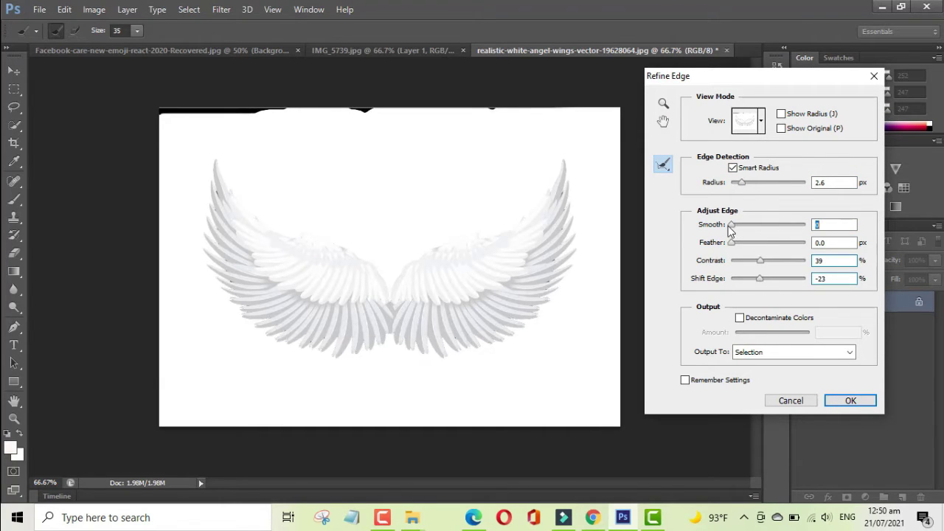
{"action": "left_click_drag", "start_coordinate": [742, 183], "coordinate": [750, 183]}
Output decontaminated wings to a masked layer, copy them, and return to the IMG_5739 portrait.
{"action": "left_click", "coordinate": [740, 318]}
{"action": "left_click", "coordinate": [851, 401]}
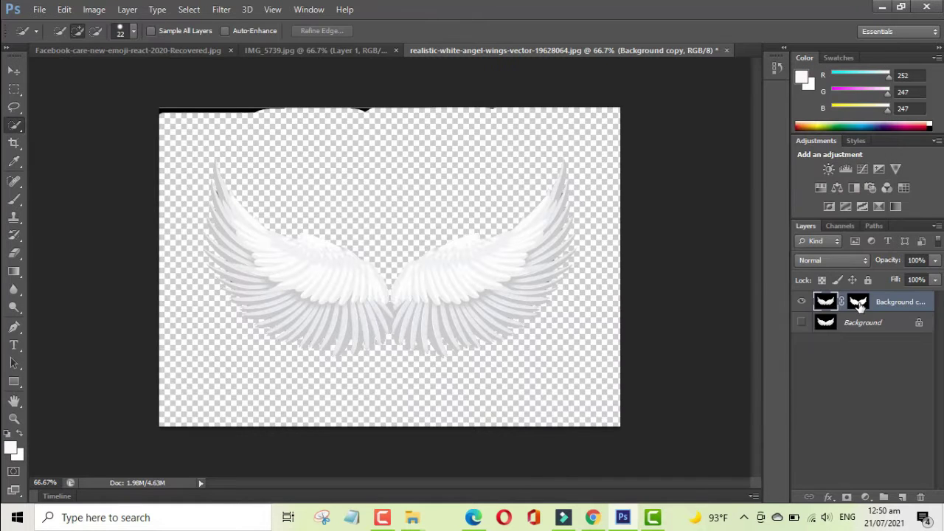
{"action": "left_click", "coordinate": [65, 10]}
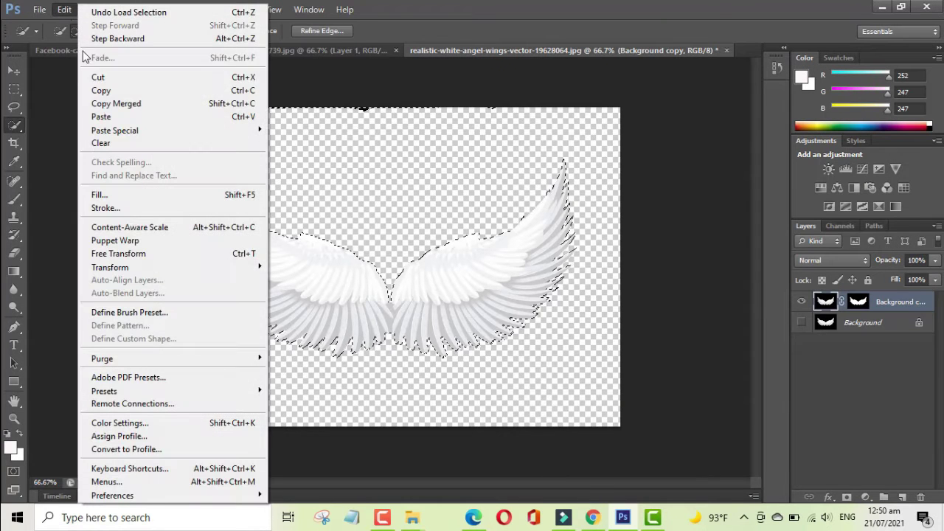
{"action": "left_click", "coordinate": [304, 50]}
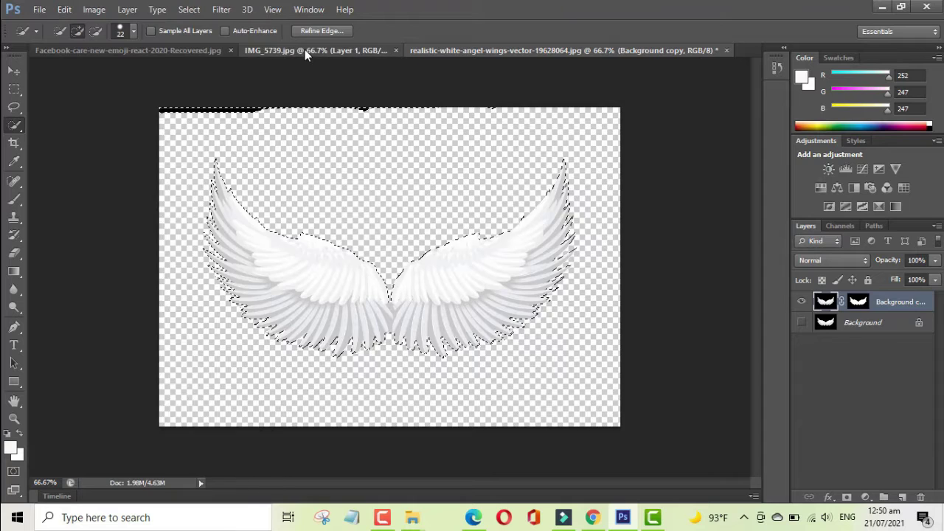
Paste the wings and set the Eraser to 73 px with 100% hardness, opacity and flow.
{"action": "left_click", "coordinate": [66, 9]}
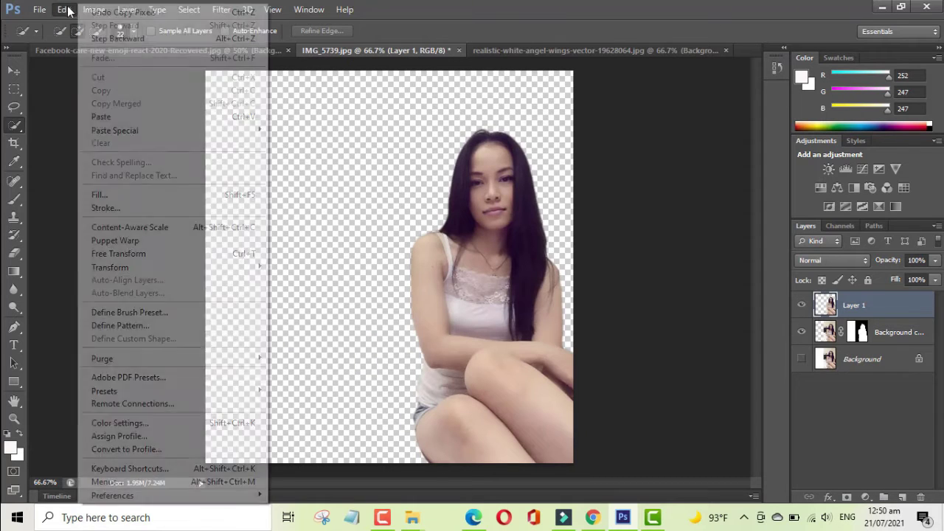
{"action": "left_click", "coordinate": [104, 116]}
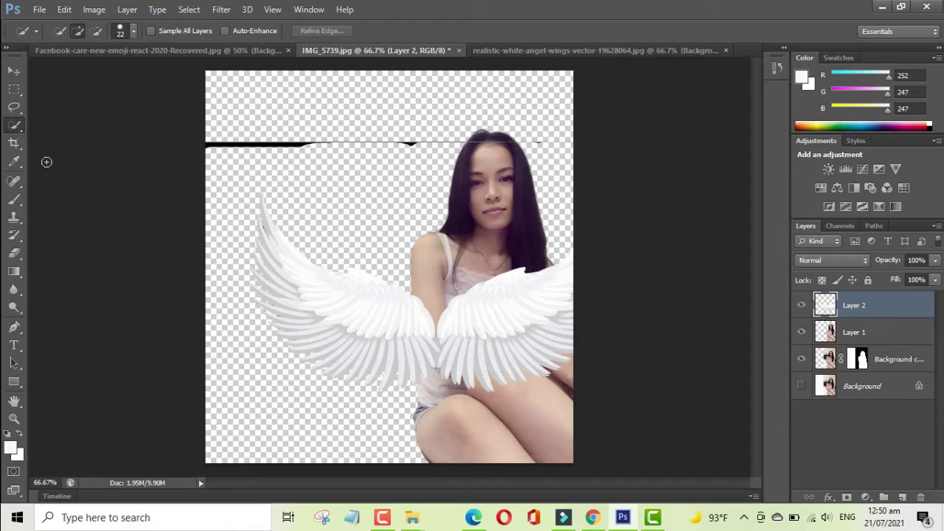
{"action": "left_click", "coordinate": [15, 252]}
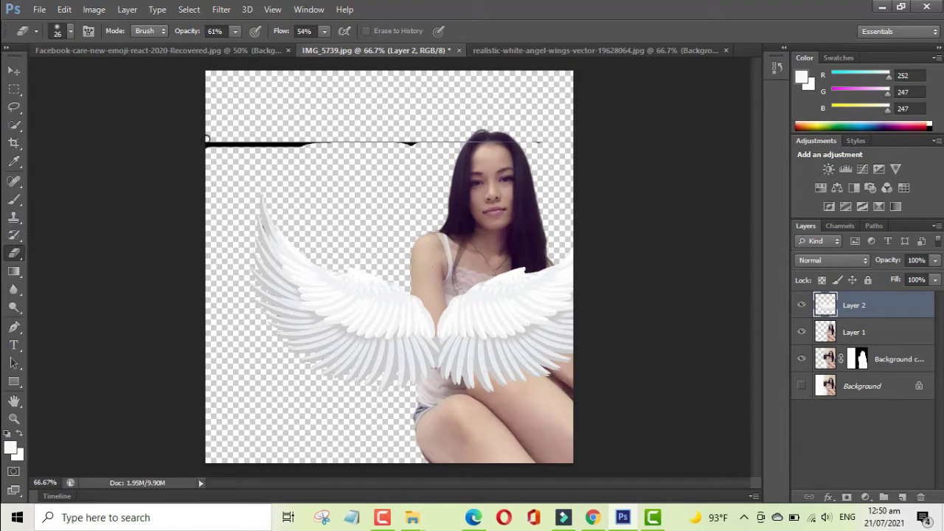
{"action": "left_click", "coordinate": [71, 31]}
{"action": "left_click", "coordinate": [71, 31]}
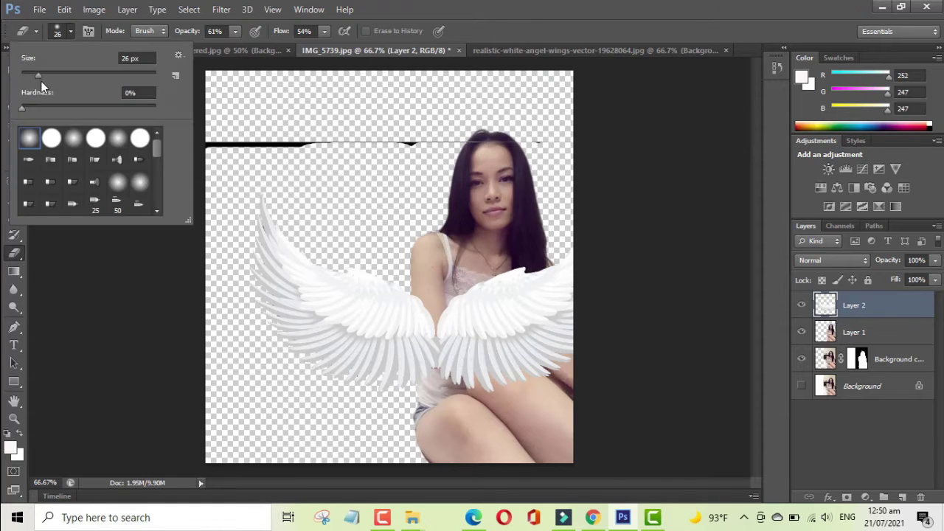
{"action": "left_click_drag", "start_coordinate": [37, 73], "coordinate": [70, 74]}
{"action": "left_click", "coordinate": [52, 138]}
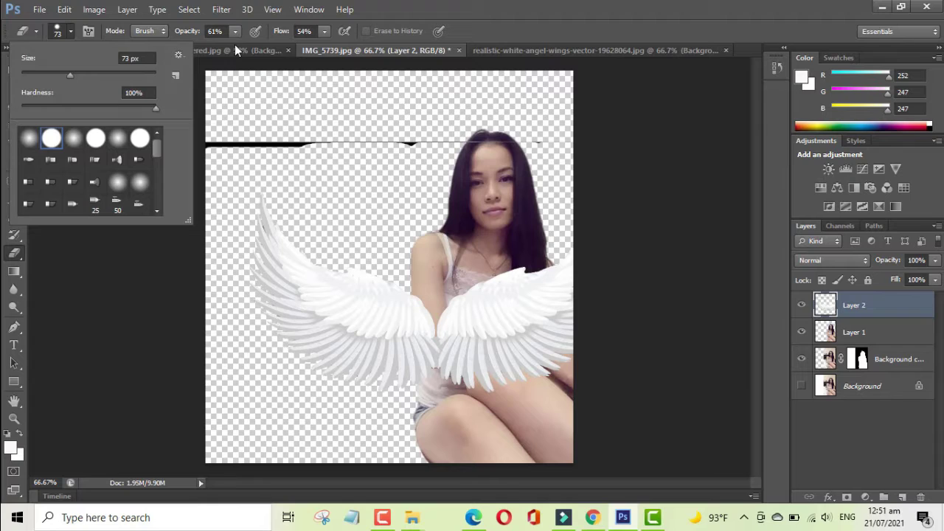
{"action": "left_click_drag", "start_coordinate": [234, 31], "coordinate": [237, 50]}
{"action": "left_click", "coordinate": [325, 31]}
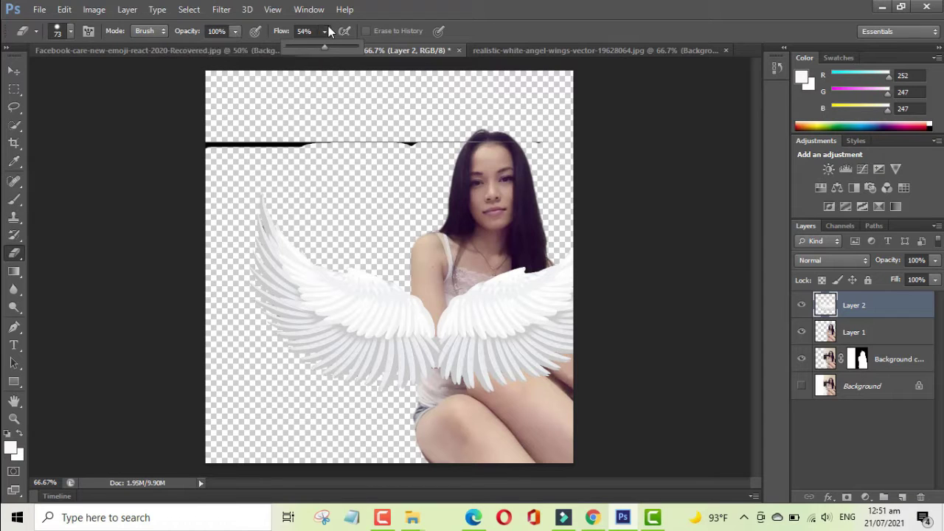
{"action": "left_click_drag", "start_coordinate": [321, 46], "coordinate": [397, 65]}
Erase the black streak along the top and move Layer 2 below Layer 1.
{"action": "left_click_drag", "start_coordinate": [211, 141], "coordinate": [589, 136]}
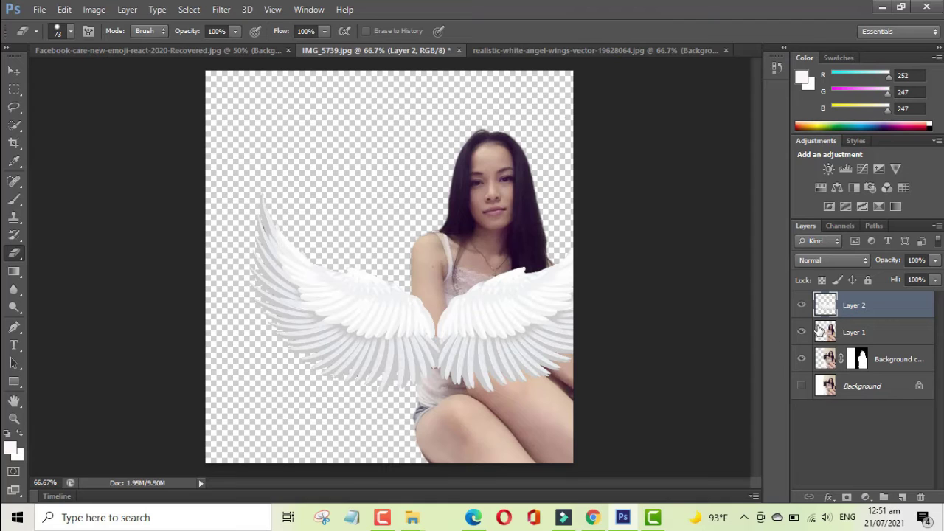
{"action": "left_click_drag", "start_coordinate": [828, 337], "coordinate": [830, 333]}
{"action": "left_click_drag", "start_coordinate": [830, 341], "coordinate": [830, 342]}
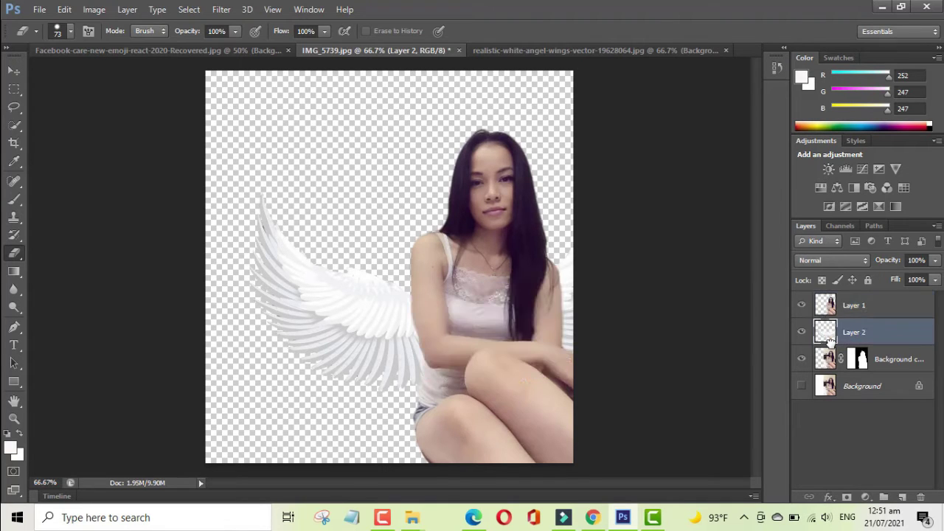
Free-transform the wings to about 152% height, shifted up and right so the tips reach the top.
{"action": "left_click", "coordinate": [65, 11]}
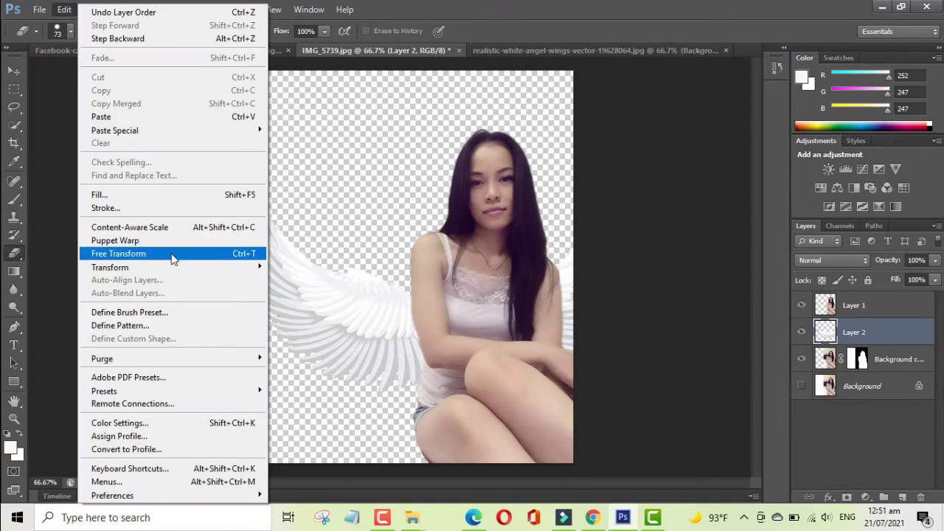
{"action": "left_click", "coordinate": [172, 258]}
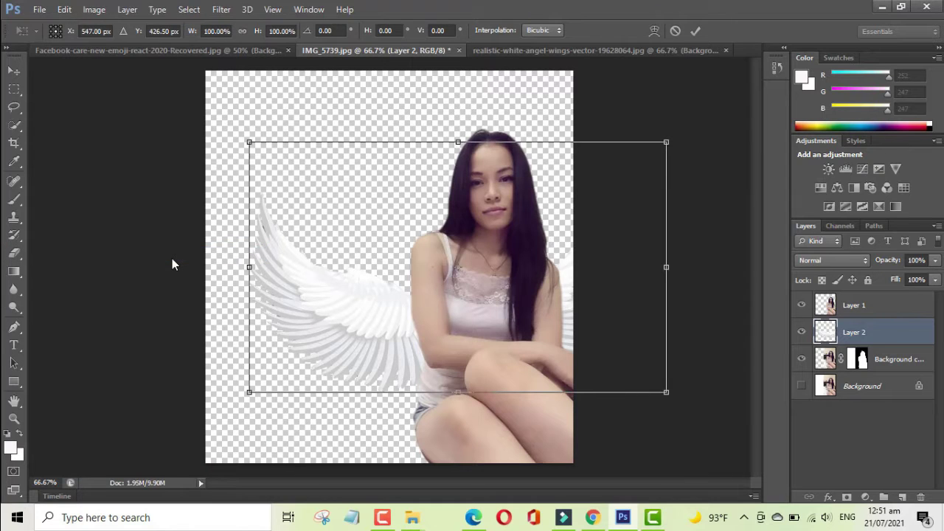
{"action": "left_click_drag", "start_coordinate": [448, 302], "coordinate": [453, 232]}
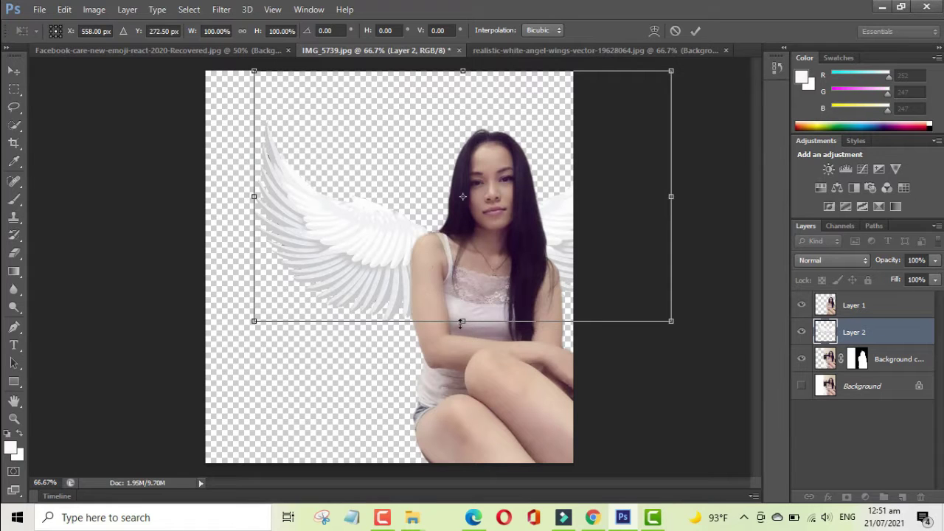
{"action": "left_click_drag", "start_coordinate": [461, 322], "coordinate": [477, 453]}
{"action": "left_click_drag", "start_coordinate": [475, 276], "coordinate": [474, 199]}
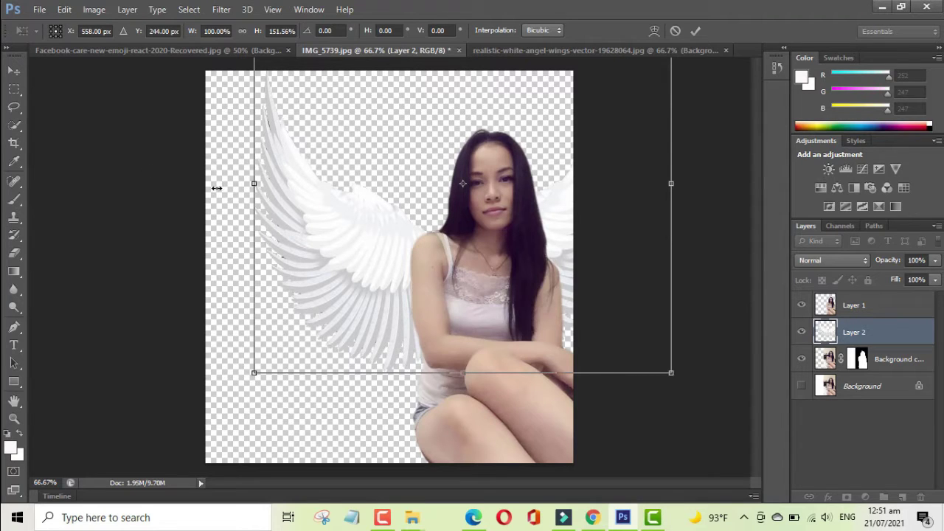
{"action": "left_click_drag", "start_coordinate": [219, 189], "coordinate": [226, 186]}
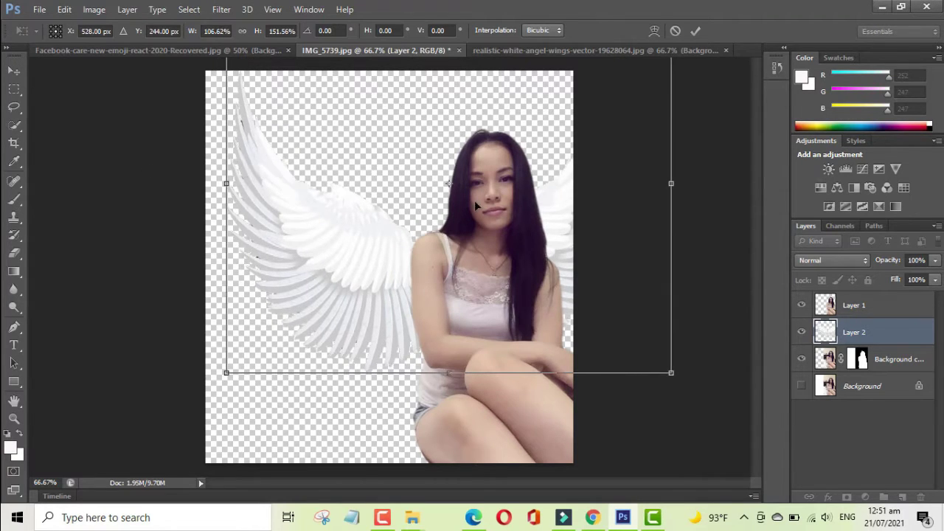
{"action": "left_click_drag", "start_coordinate": [486, 209], "coordinate": [497, 207]}
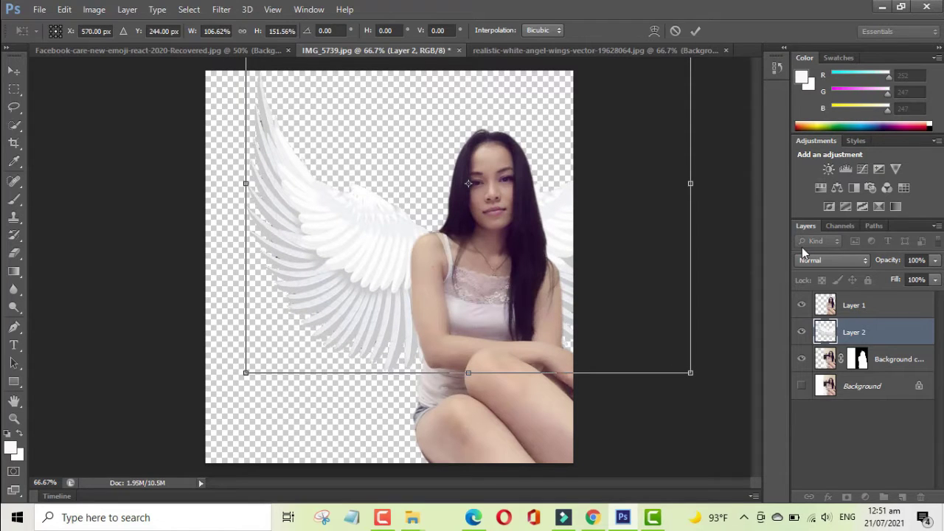
{"action": "key", "text": "ctrl+minus"}
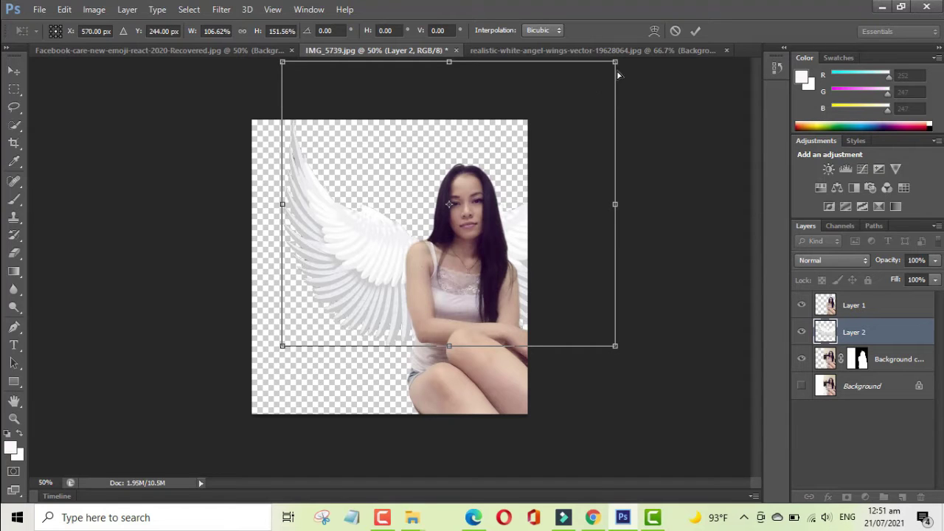
{"action": "mouse_move", "coordinate": [621, 58]}
{"action": "left_mouse_down"}
{"action": "mouse_move", "coordinate": [579, 147]}
{"action": "mouse_move", "coordinate": [637, 76]}
{"action": "mouse_move", "coordinate": [675, 71]}
{"action": "left_mouse_up"}
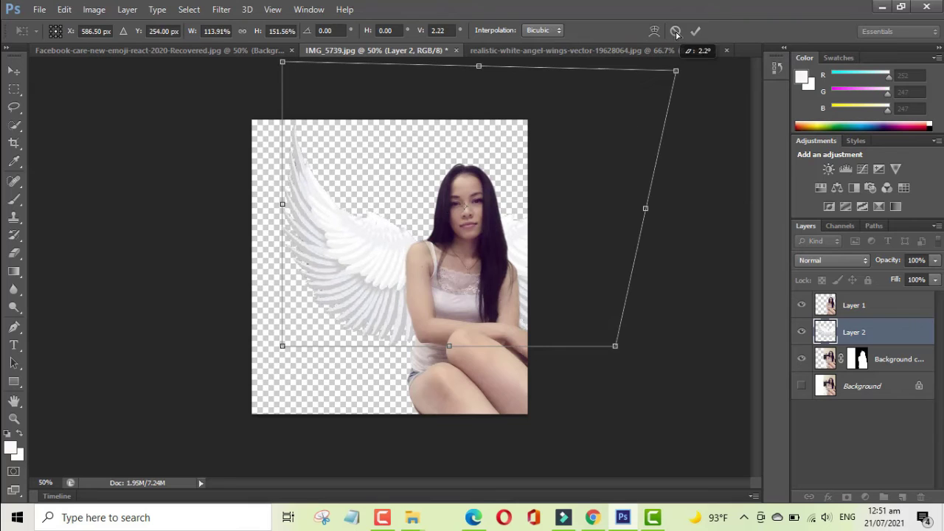
{"action": "left_click_drag", "start_coordinate": [676, 33], "coordinate": [690, 31]}
{"action": "left_click", "coordinate": [696, 30]}
Puppet-warp the Layer 2 wings, bending the right wing's tip and shape.
{"action": "key", "text": "ctrl+plus"}
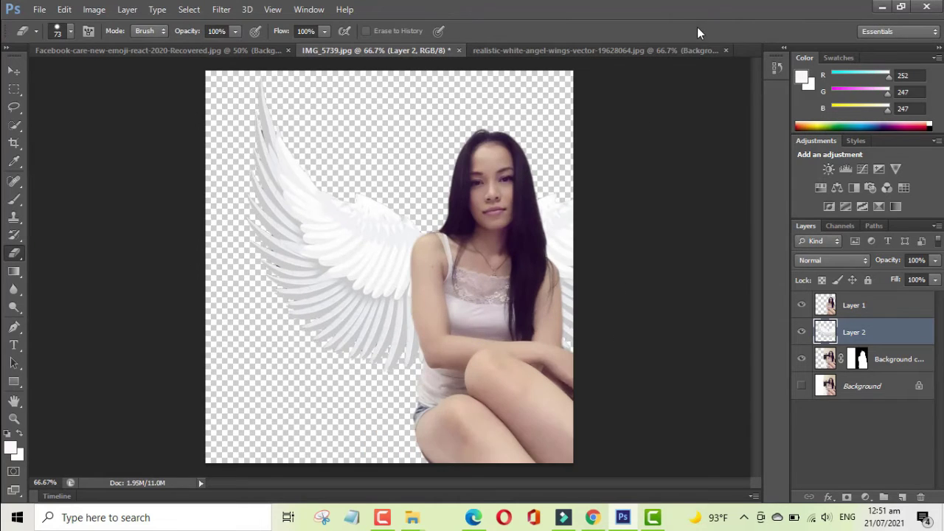
{"action": "left_click", "coordinate": [64, 9]}
{"action": "key", "text": "Escape"}
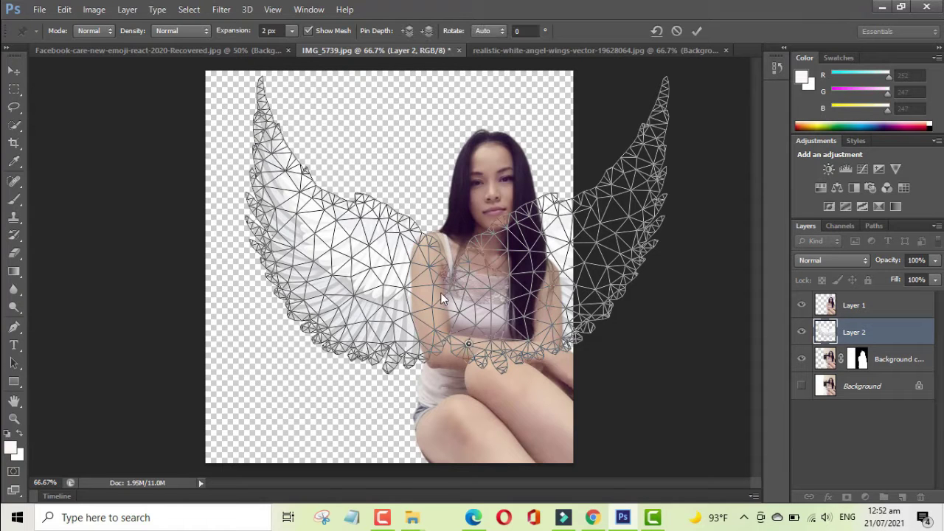
{"action": "mouse_move", "coordinate": [666, 93]}
{"action": "left_mouse_down"}
{"action": "mouse_move", "coordinate": [568, 131]}
{"action": "mouse_move", "coordinate": [423, 93]}
{"action": "left_mouse_up"}
{"action": "left_click_drag", "start_coordinate": [583, 281], "coordinate": [571, 293]}
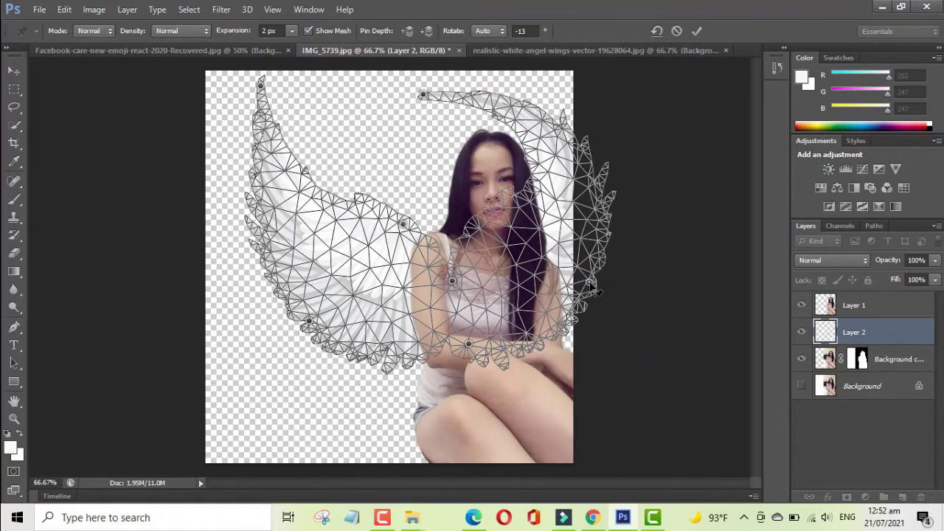
{"action": "left_click", "coordinate": [695, 31]}
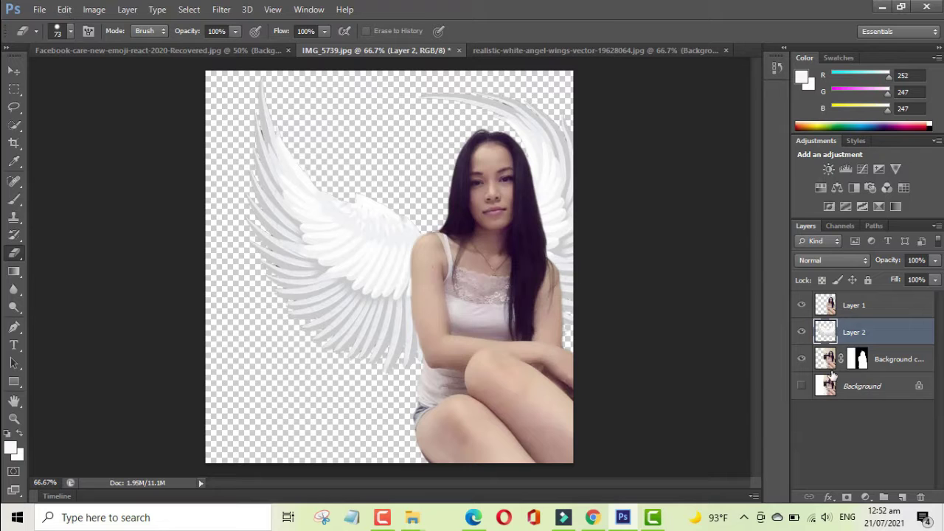
Show the History panel and revert to the transformed, unwarped wings state.
{"action": "left_click", "coordinate": [308, 9]}
{"action": "left_click", "coordinate": [332, 235]}
{"action": "left_click", "coordinate": [685, 89]}
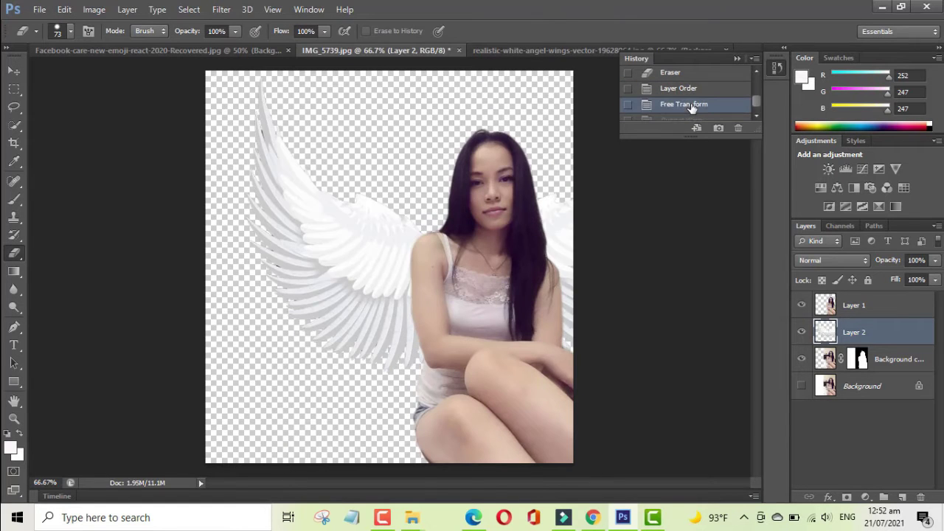
{"action": "left_click", "coordinate": [568, 50]}
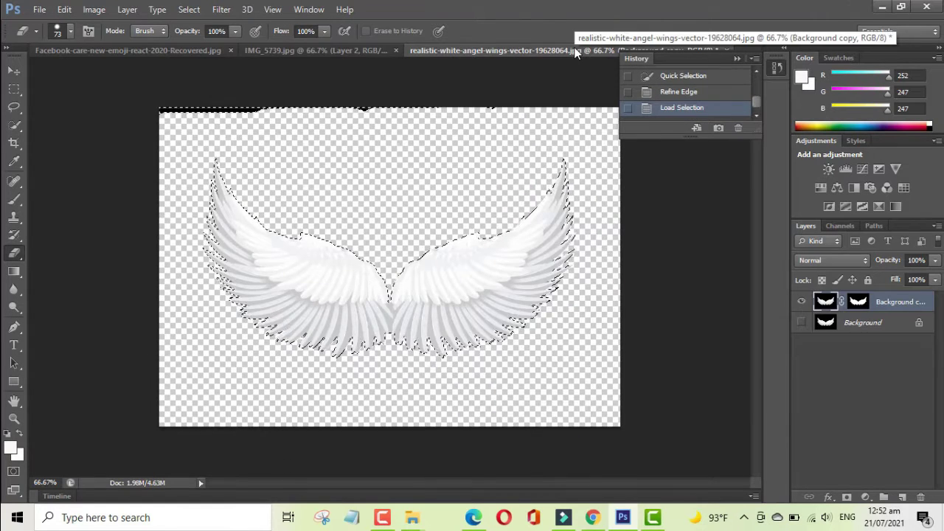
{"action": "left_click", "coordinate": [325, 50]}
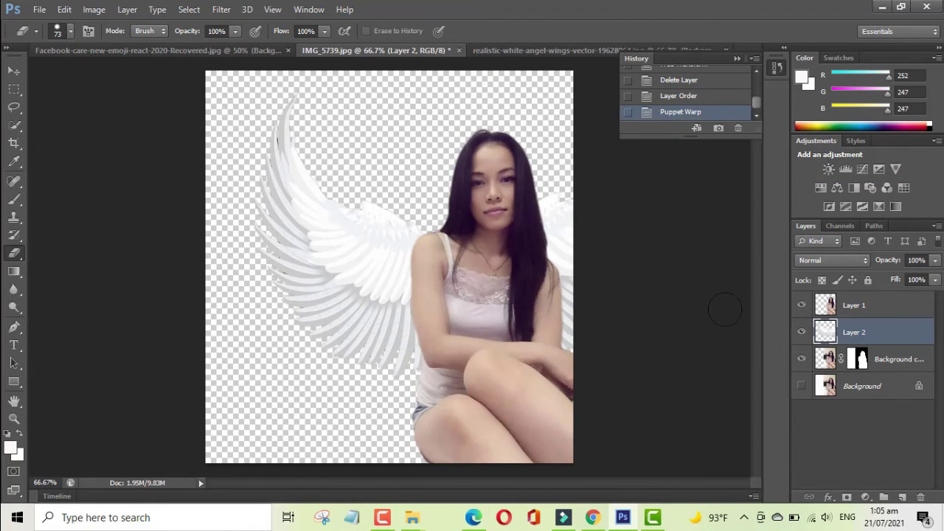
Open the stairway photo from the BACKGROUNDS PHOTO folder.
{"action": "left_click", "coordinate": [39, 9]}
{"action": "left_click", "coordinate": [56, 41]}
{"action": "left_click", "coordinate": [253, 38]}
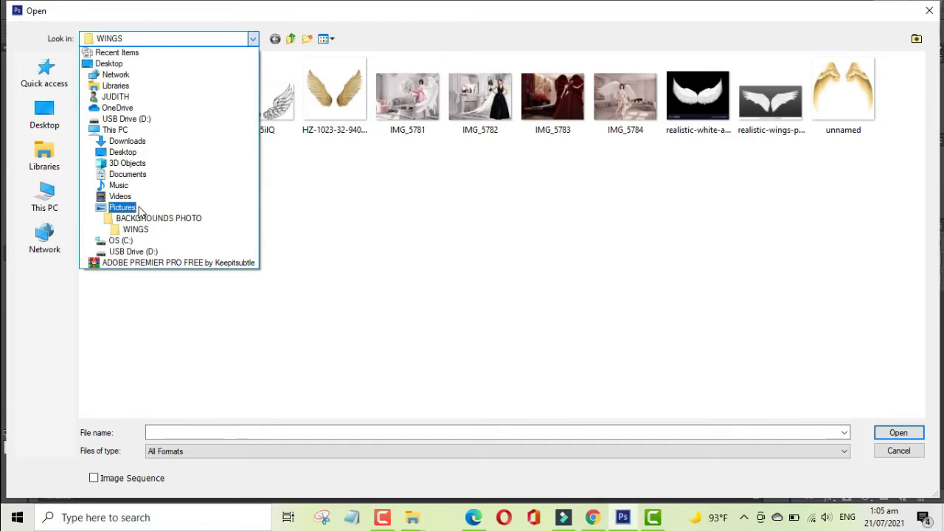
{"action": "left_click", "coordinate": [147, 214]}
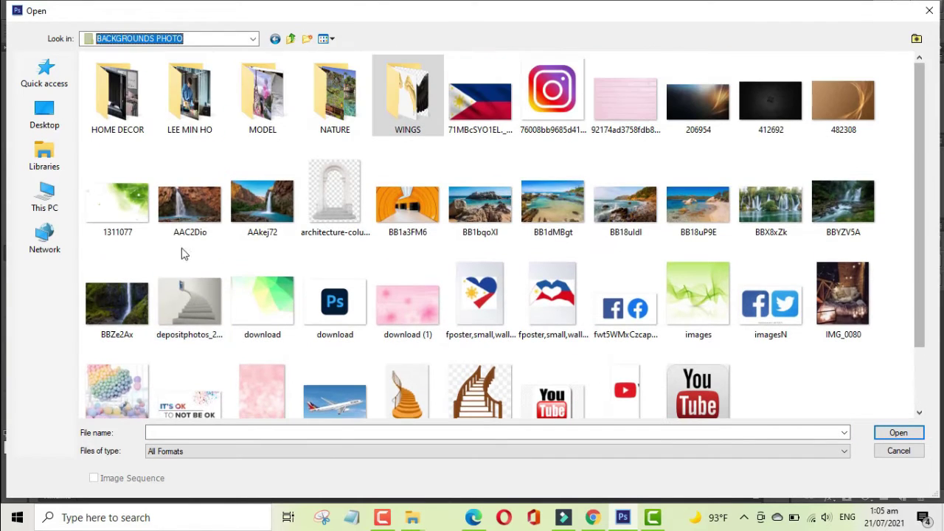
{"action": "double_click", "coordinate": [189, 302]}
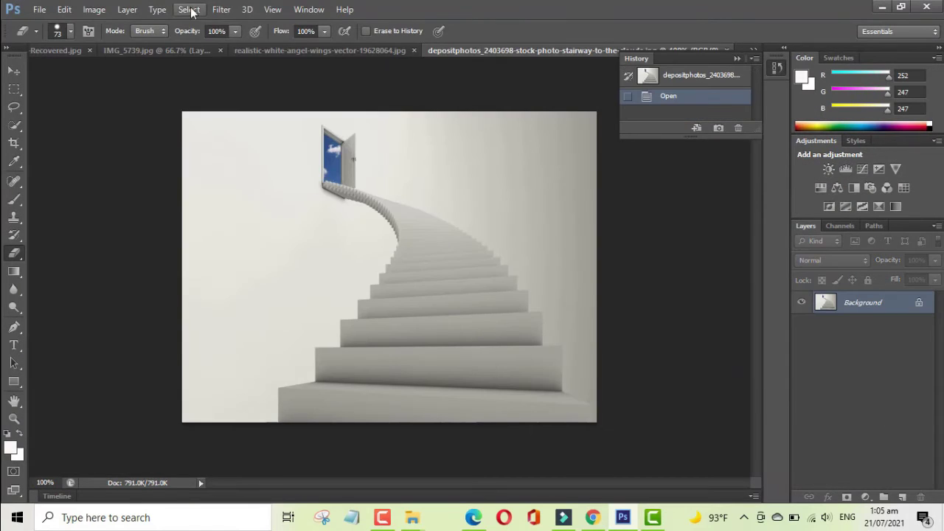
Copy the whole stairway image, close the angel-wings document, and paste it into the portrait.
{"action": "key", "text": "ctrl+a"}
{"action": "left_click", "coordinate": [65, 9]}
{"action": "left_click", "coordinate": [101, 92]}
{"action": "left_click", "coordinate": [319, 50]}
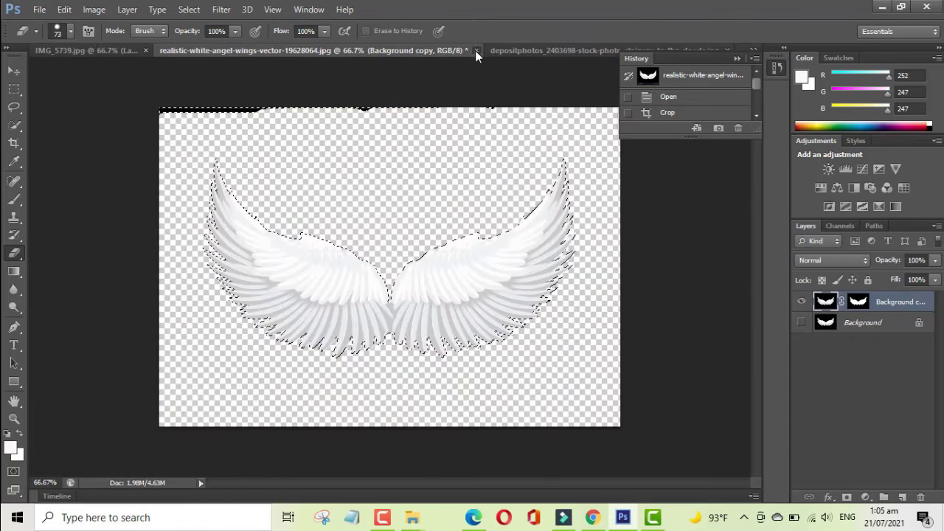
{"action": "left_click", "coordinate": [475, 50]}
{"action": "left_click", "coordinate": [332, 50]}
{"action": "left_click", "coordinate": [65, 9]}
{"action": "left_click", "coordinate": [101, 117]}
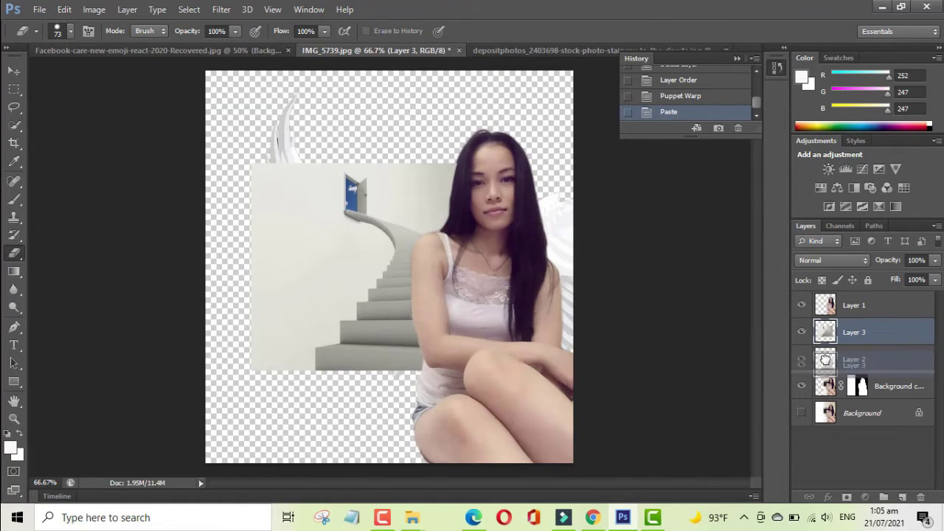
Move the stairway layer beneath the wings and begin stretching it over the canvas.
{"action": "left_click_drag", "start_coordinate": [854, 305], "coordinate": [855, 347]}
{"action": "left_click", "coordinate": [65, 9]}
{"action": "left_click", "coordinate": [118, 254]}
{"action": "left_click_drag", "start_coordinate": [455, 164], "coordinate": [527, 70]}
{"action": "left_click_drag", "start_coordinate": [253, 219], "coordinate": [205, 219]}
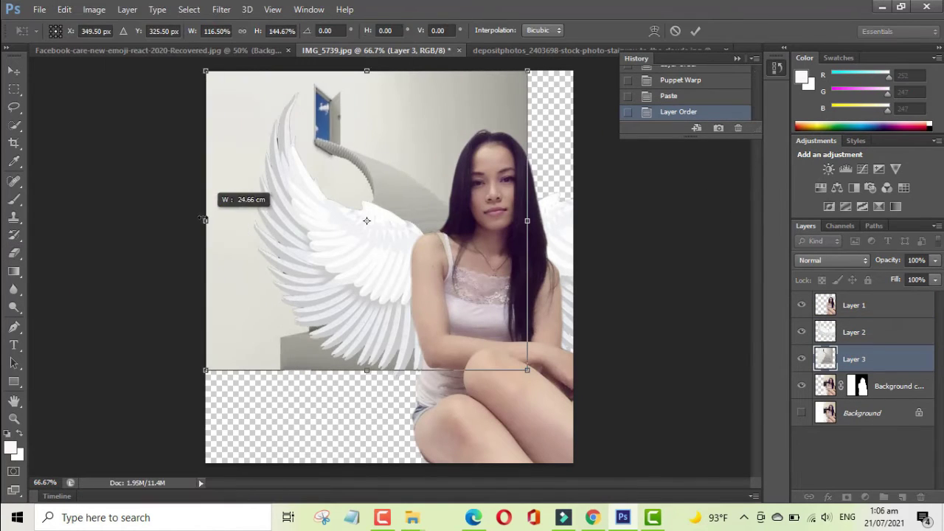
{"action": "left_click_drag", "start_coordinate": [365, 369], "coordinate": [367, 463]}
Adjust the stairway's edges and position until it fills the canvas, then apply.
{"action": "left_click_drag", "start_coordinate": [526, 267], "coordinate": [574, 267]}
{"action": "left_click_drag", "start_coordinate": [472, 303], "coordinate": [555, 304]}
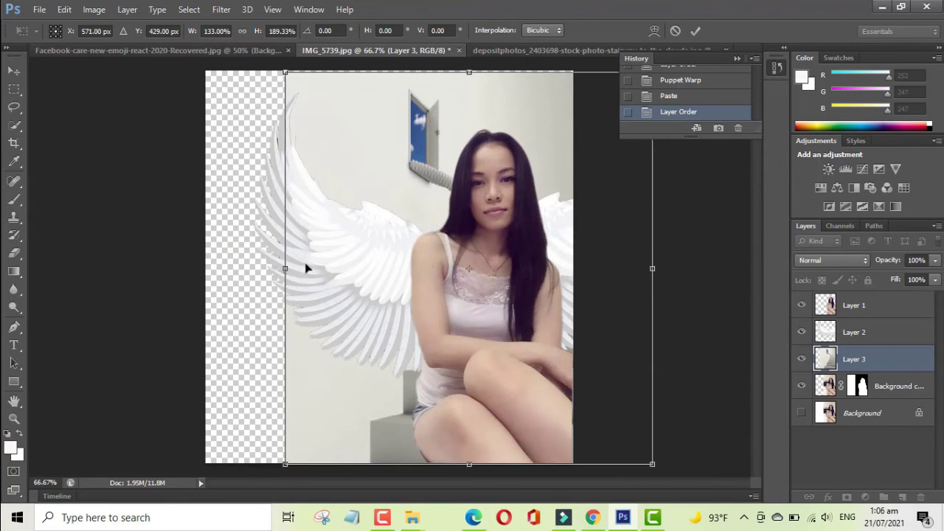
{"action": "left_click_drag", "start_coordinate": [295, 268], "coordinate": [211, 268]}
{"action": "left_click_drag", "start_coordinate": [428, 75], "coordinate": [429, 62]}
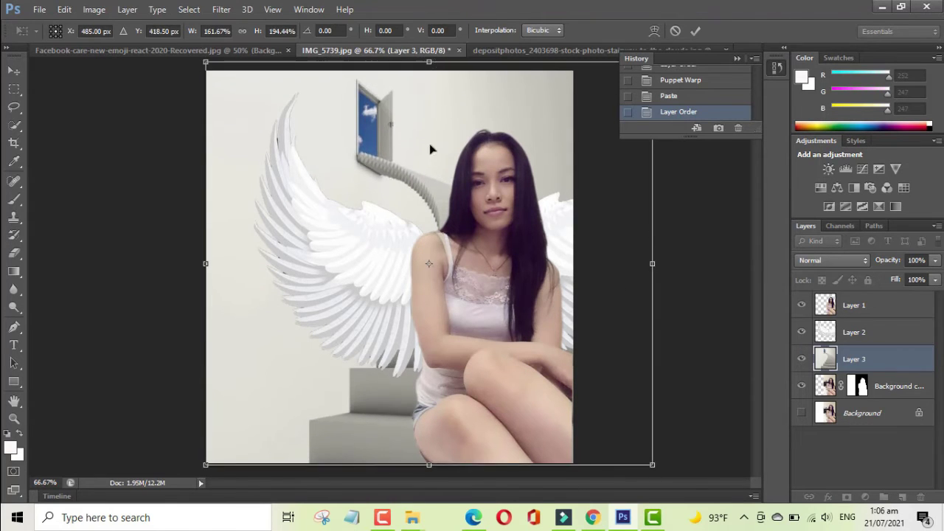
{"action": "mouse_move", "coordinate": [432, 147]}
{"action": "left_mouse_down"}
{"action": "mouse_move", "coordinate": [407, 145]}
{"action": "mouse_move", "coordinate": [544, 147]}
{"action": "mouse_move", "coordinate": [521, 131]}
{"action": "mouse_move", "coordinate": [598, 144]}
{"action": "mouse_move", "coordinate": [371, 74]}
{"action": "mouse_move", "coordinate": [371, 138]}
{"action": "left_mouse_up"}
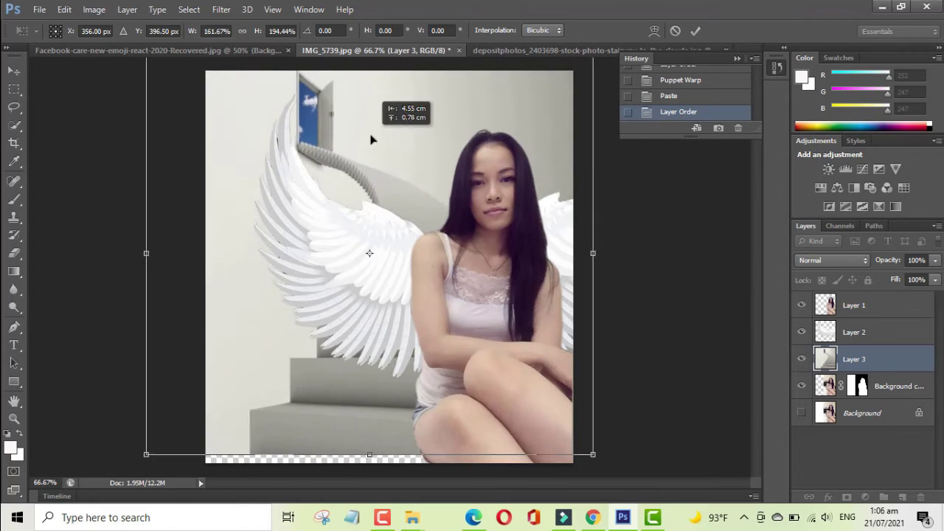
{"action": "left_click", "coordinate": [696, 30]}
{"action": "key", "text": "e"}
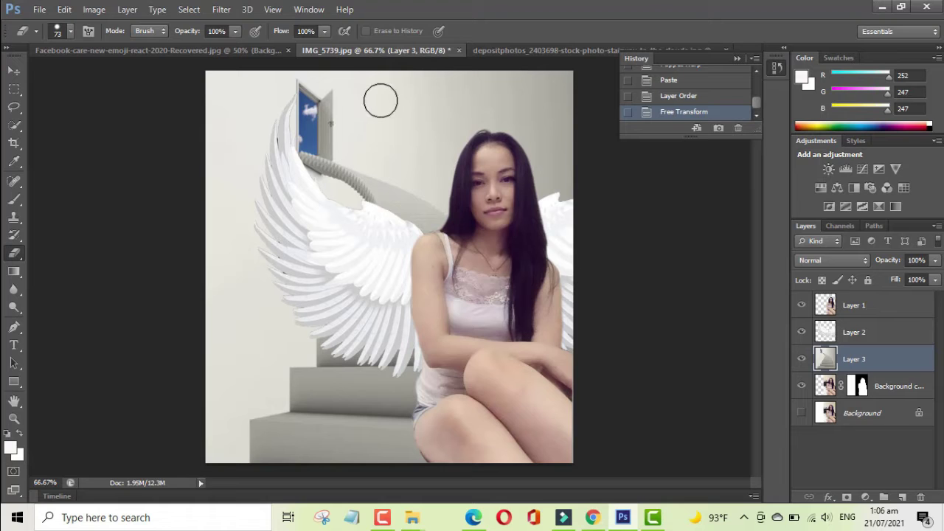
Open White-living-room-with-daffodils-and-botanical-prints.jpg from BACKGROUNDS PHOTO > HOME DECOR.
{"action": "key", "text": "ctrl+o"}
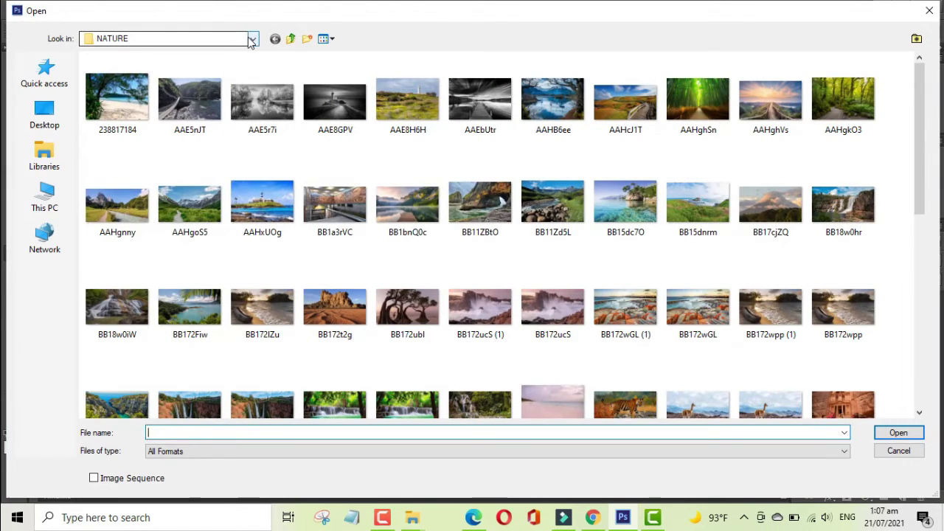
{"action": "left_click", "coordinate": [251, 38]}
{"action": "left_click", "coordinate": [148, 214]}
{"action": "left_click", "coordinate": [920, 413]}
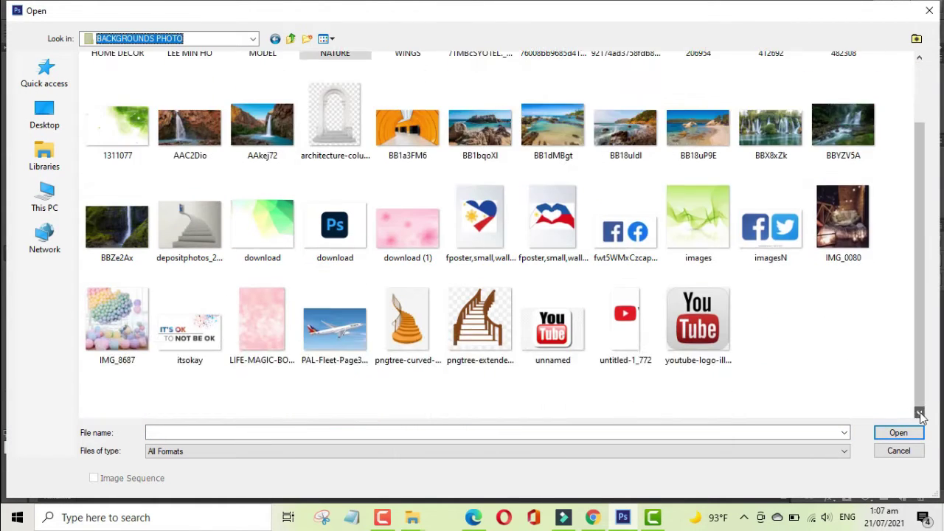
{"action": "left_click_drag", "start_coordinate": [920, 317], "coordinate": [922, 221]}
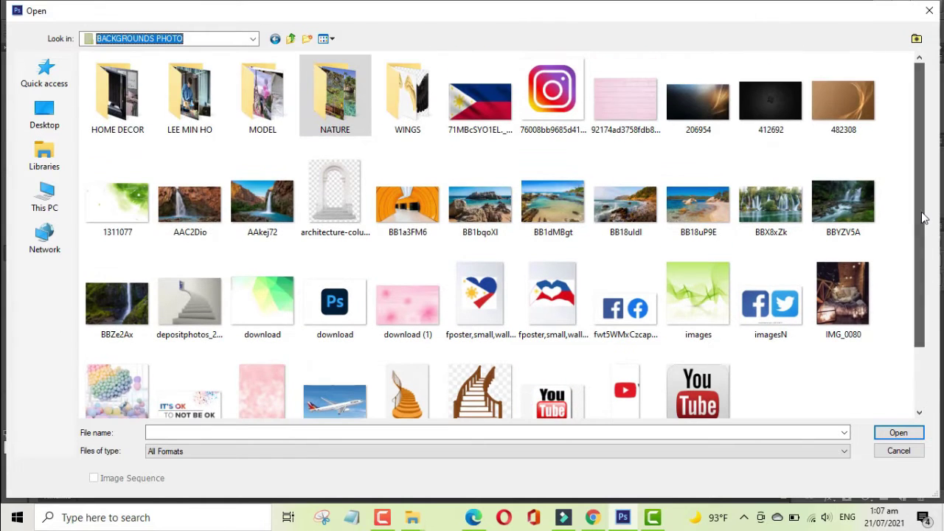
{"action": "double_click", "coordinate": [90, 81]}
{"action": "left_click_drag", "start_coordinate": [920, 111], "coordinate": [920, 391]}
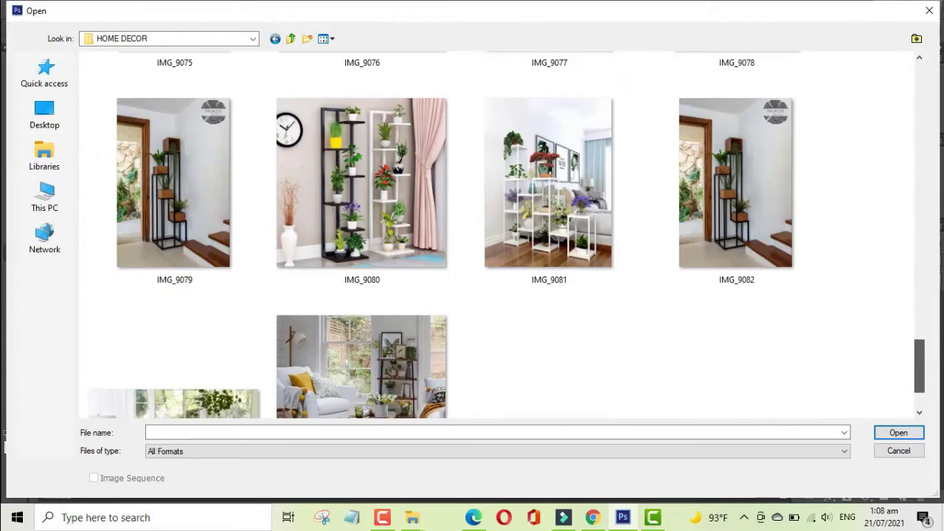
{"action": "left_click", "coordinate": [361, 302]}
{"action": "left_click", "coordinate": [898, 432]}
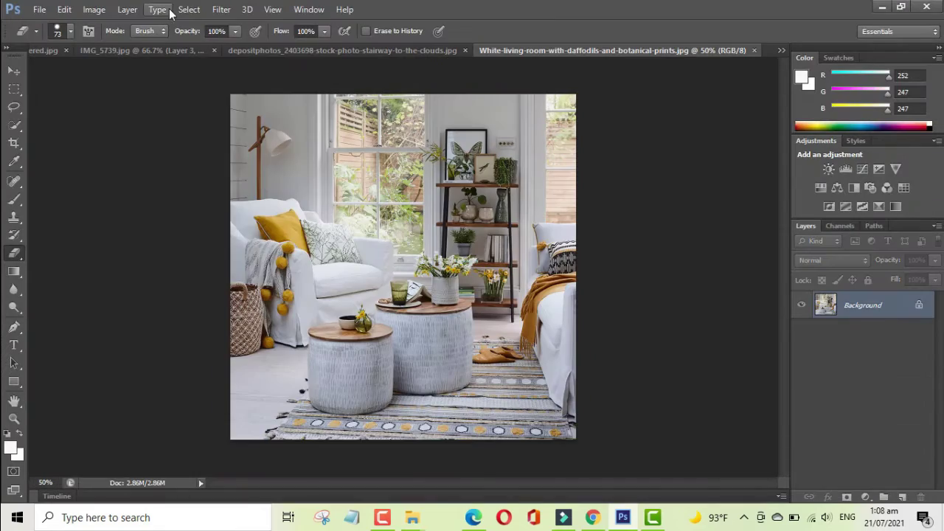
Select all of the living-room image and copy it.
{"action": "left_click", "coordinate": [189, 9]}
{"action": "left_click", "coordinate": [199, 22]}
{"action": "left_click", "coordinate": [65, 9]}
{"action": "left_click", "coordinate": [115, 89]}
{"action": "left_click", "coordinate": [251, 61]}
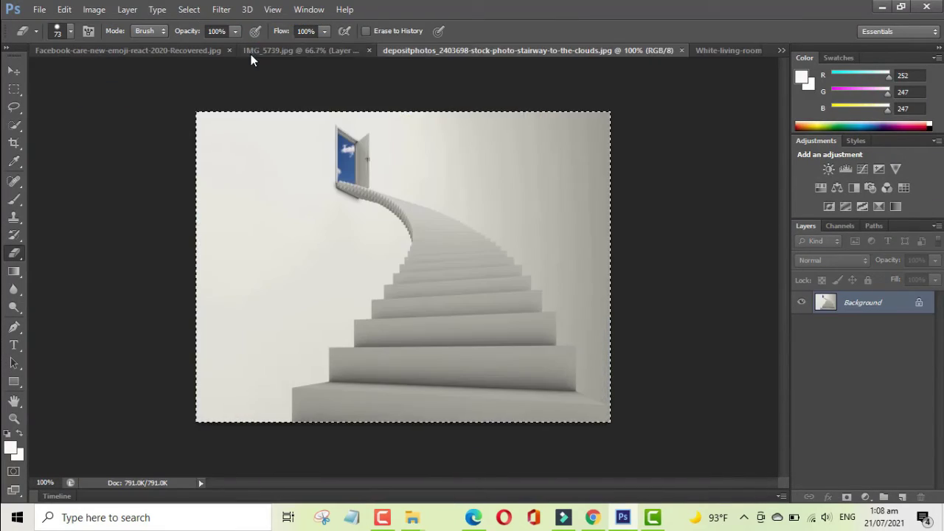
Close the stairway document, paste the living room into the portrait, and stretch it over the canvas.
{"action": "left_click", "coordinate": [681, 50]}
{"action": "left_click", "coordinate": [64, 9]}
{"action": "left_click", "coordinate": [113, 118]}
{"action": "left_click", "coordinate": [64, 9]}
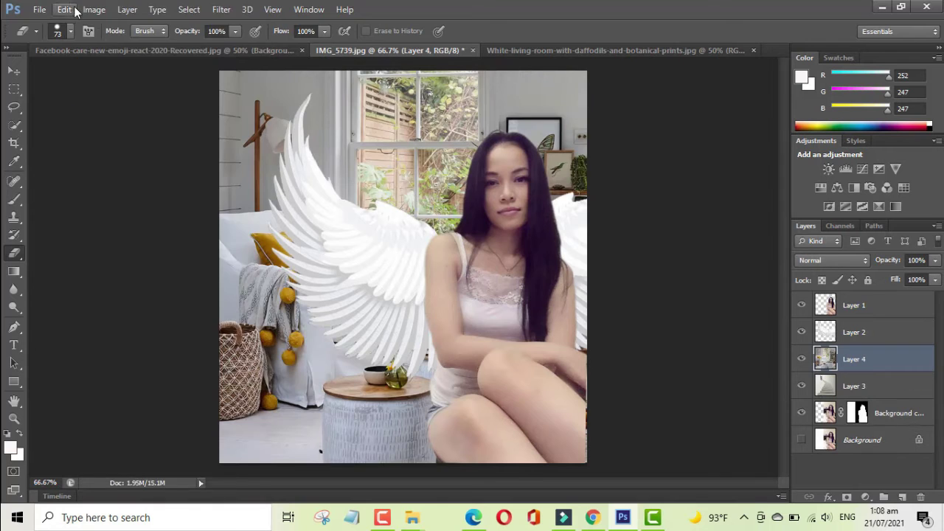
{"action": "left_click", "coordinate": [110, 253]}
{"action": "mouse_move", "coordinate": [404, 71]}
{"action": "left_mouse_down"}
{"action": "mouse_move", "coordinate": [427, 237]}
{"action": "mouse_move", "coordinate": [405, 101]}
{"action": "left_mouse_up"}
{"action": "left_click", "coordinate": [696, 30]}
{"action": "key", "text": "e"}
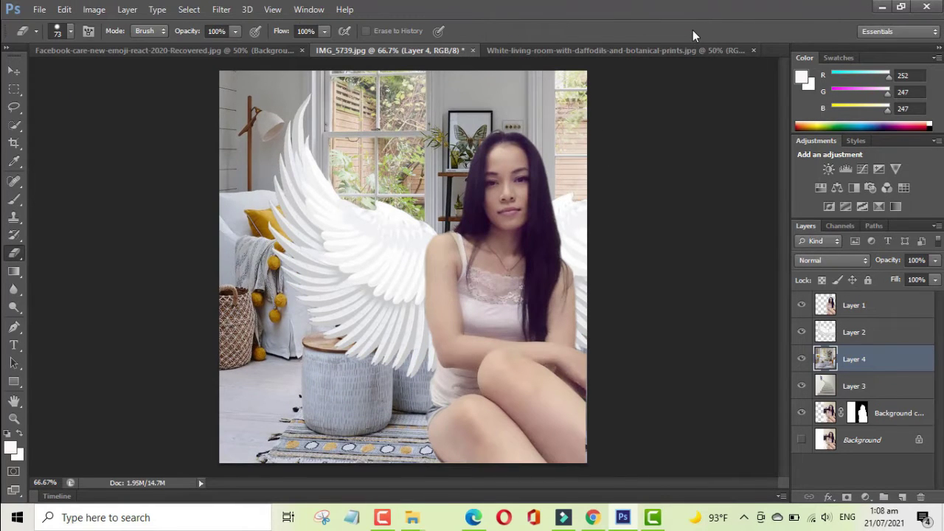
Hide the angel wings and enlarge and reposition the living-room backdrop.
{"action": "left_click", "coordinate": [802, 359]}
{"action": "left_click", "coordinate": [802, 332]}
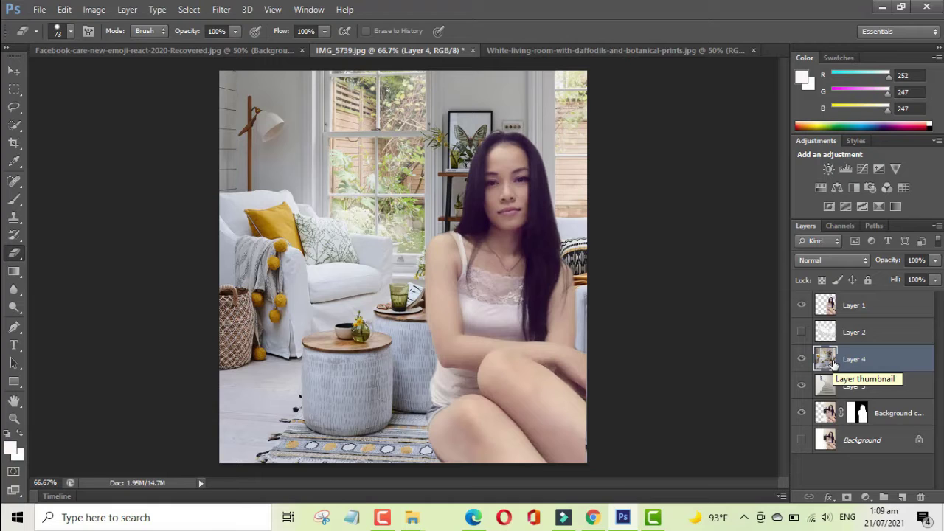
{"action": "left_click", "coordinate": [64, 9]}
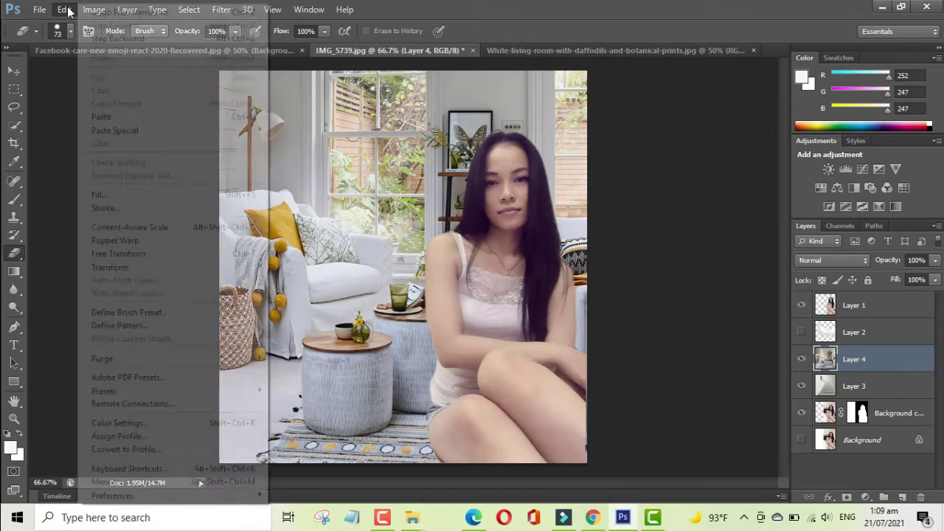
{"action": "left_click", "coordinate": [96, 239]}
{"action": "left_click_drag", "start_coordinate": [413, 280], "coordinate": [452, 330]}
{"action": "mouse_move", "coordinate": [440, 144]}
{"action": "left_mouse_down"}
{"action": "mouse_move", "coordinate": [420, 254]}
{"action": "mouse_move", "coordinate": [341, 256]}
{"action": "left_mouse_up"}
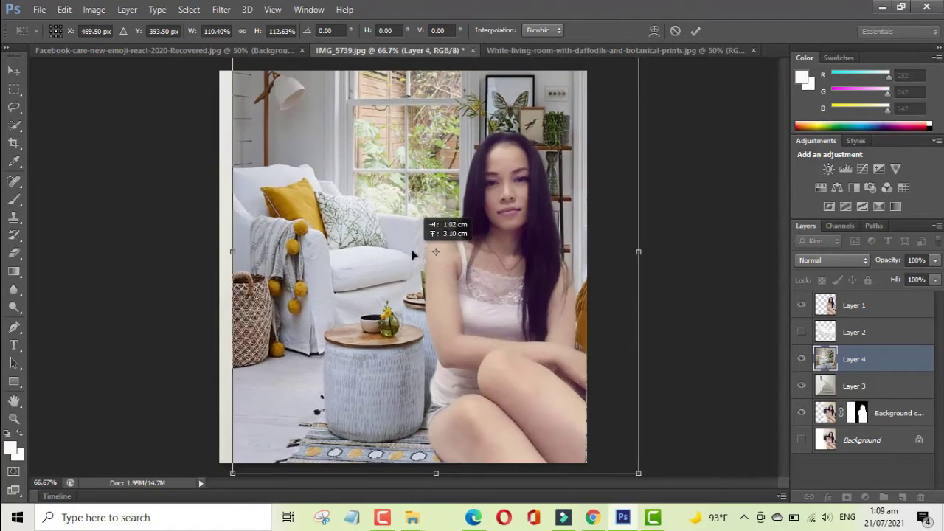
{"action": "left_click", "coordinate": [696, 30]}
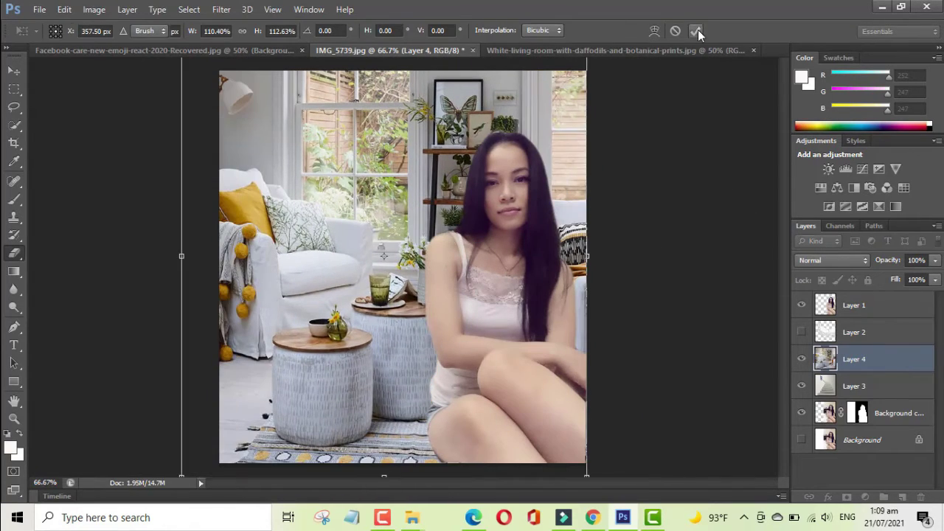
Flip the living-room backdrop horizontally and slide it to the right.
{"action": "left_click", "coordinate": [64, 9]}
{"action": "left_click", "coordinate": [325, 418]}
{"action": "left_click", "coordinate": [65, 9]}
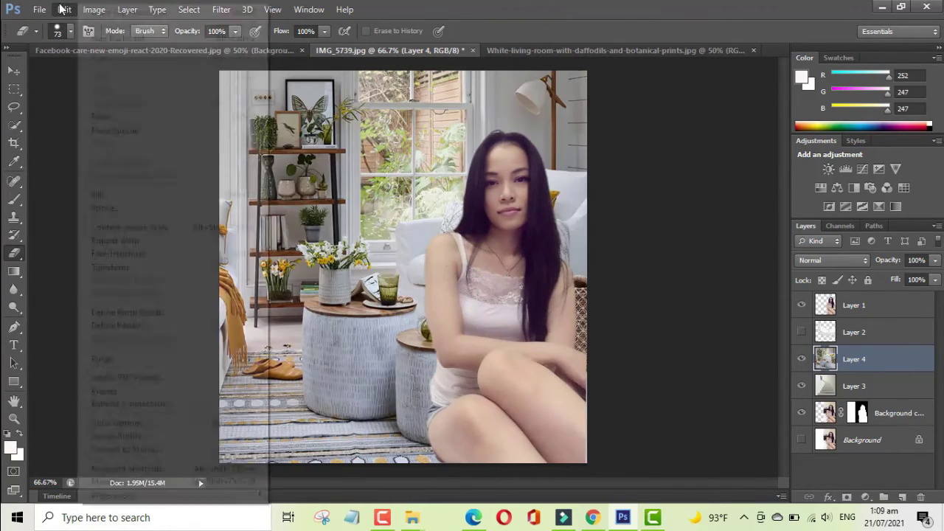
{"action": "left_click", "coordinate": [296, 251]}
{"action": "mouse_move", "coordinate": [517, 325]}
{"action": "left_mouse_down"}
{"action": "mouse_move", "coordinate": [702, 328]}
{"action": "mouse_move", "coordinate": [576, 310]}
{"action": "mouse_move", "coordinate": [300, 338]}
{"action": "mouse_move", "coordinate": [712, 326]}
{"action": "mouse_move", "coordinate": [475, 302]}
{"action": "mouse_move", "coordinate": [481, 310]}
{"action": "left_mouse_up"}
{"action": "left_click", "coordinate": [693, 34]}
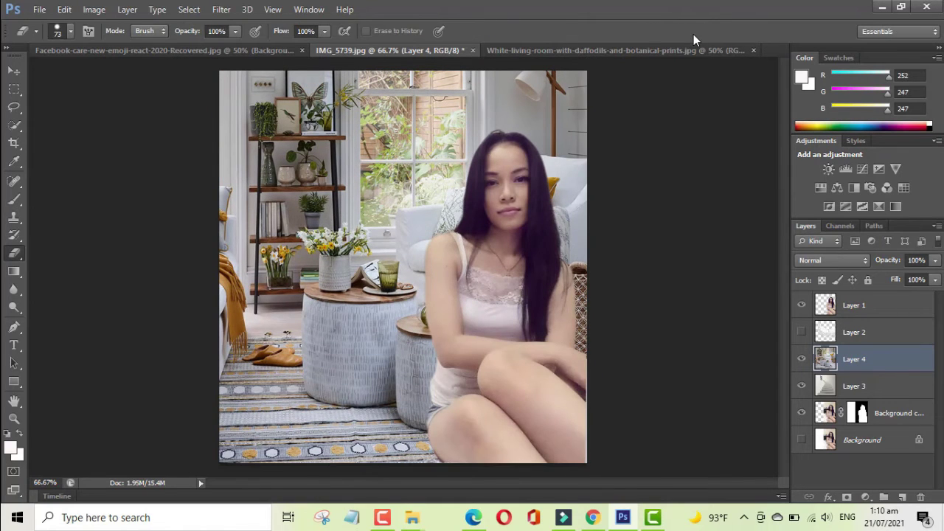
{"action": "left_click", "coordinate": [554, 49]}
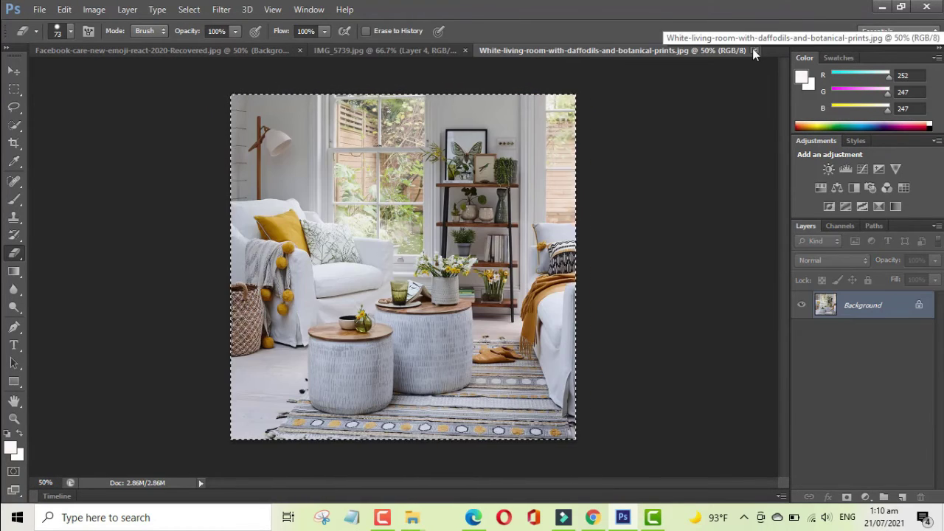
Clear the living-room selection, switch to Quick Selection, and zoom in on the tables.
{"action": "left_click", "coordinate": [381, 51]}
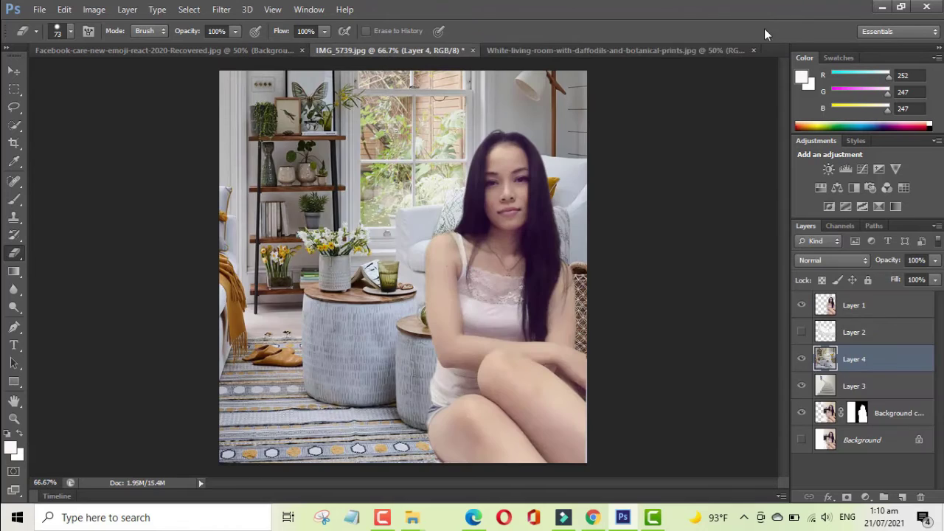
{"action": "left_click", "coordinate": [690, 49]}
{"action": "left_click", "coordinate": [189, 9]}
{"action": "left_click", "coordinate": [210, 46]}
{"action": "key", "text": "w"}
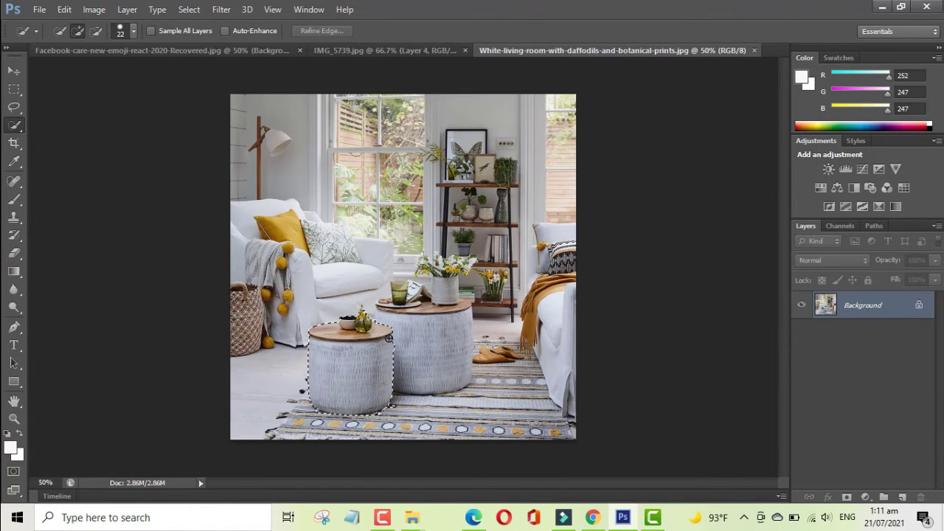
{"action": "key", "text": "ctrl+plus"}
{"action": "key", "text": "ctrl+plus"}
{"action": "scroll", "coordinate": [787, 270], "scroll_direction": "down", "scroll_amount": 3}
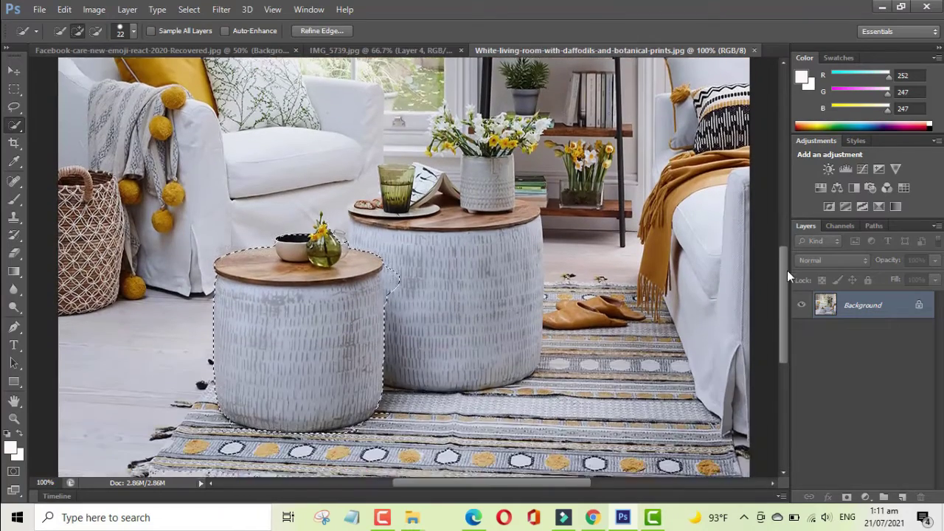
{"action": "scroll", "coordinate": [787, 271], "scroll_direction": "down", "scroll_amount": 1}
Adjust the brush size and subtract stray areas from the small table selection.
{"action": "left_click", "coordinate": [133, 30]}
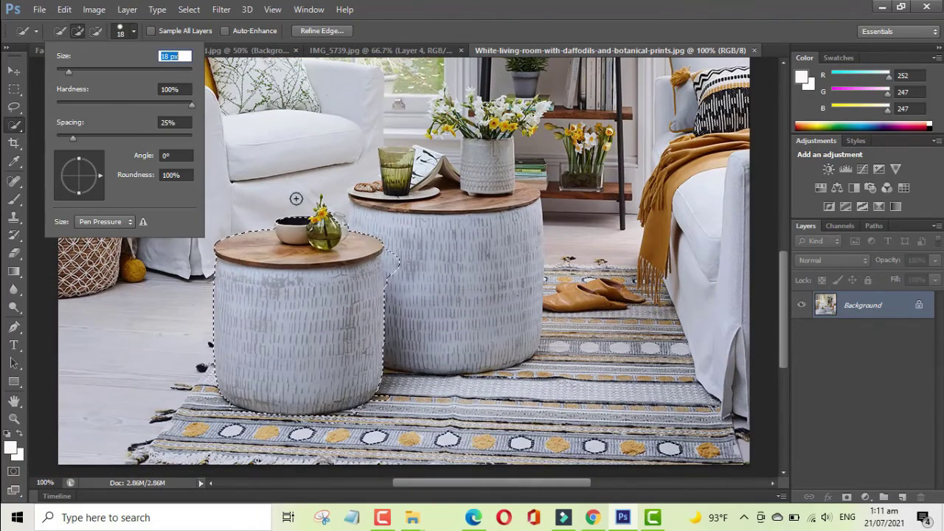
{"action": "key", "text": "Return"}
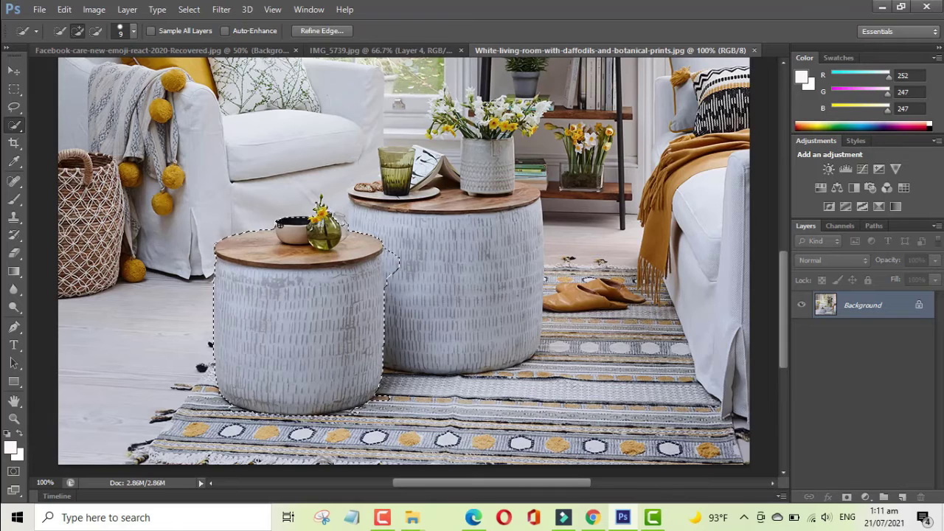
{"action": "left_click", "coordinate": [133, 33]}
{"action": "key", "text": "Return"}
{"action": "key", "text": "alt"}
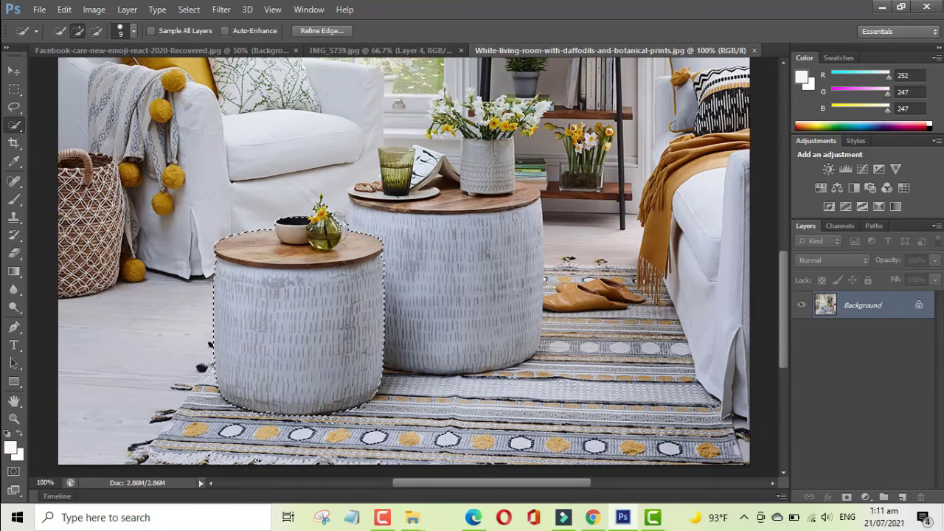
Refine the edge with Smart Radius, Smooth 9, Feather 1.2 px, Shift Edge -16%, outputting New Layer with Mask.
{"action": "key", "text": "ctrl+alt+r"}
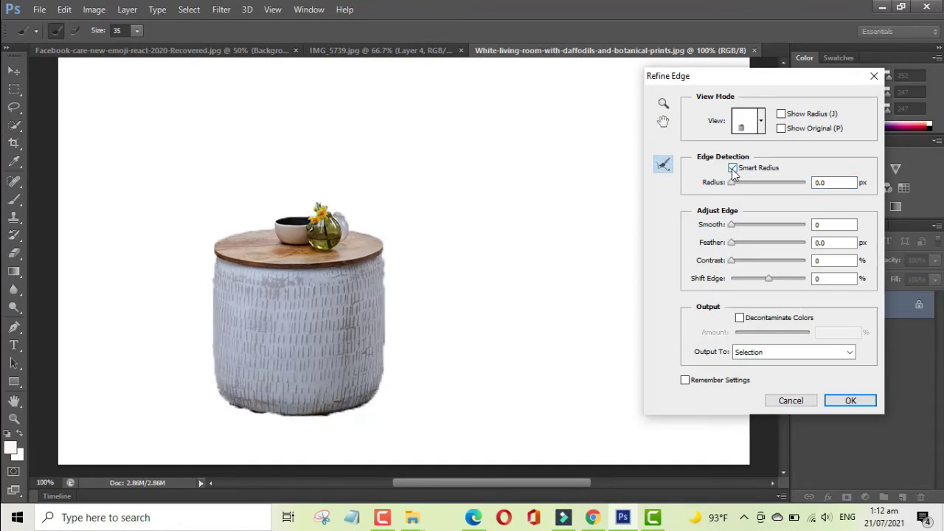
{"action": "left_click_drag", "start_coordinate": [731, 243], "coordinate": [736, 243]}
{"action": "left_click_drag", "start_coordinate": [769, 279], "coordinate": [763, 279]}
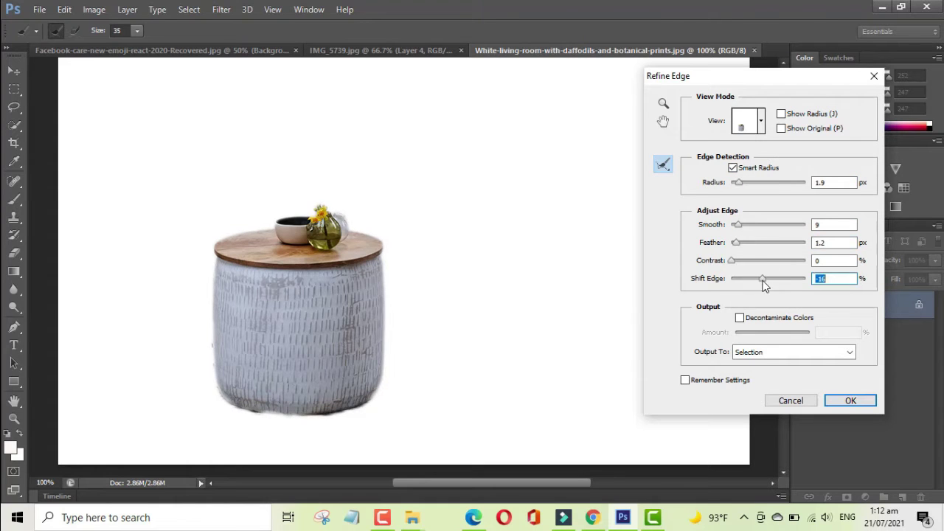
{"action": "left_click_drag", "start_coordinate": [741, 248], "coordinate": [737, 247]}
{"action": "left_click", "coordinate": [740, 317]}
{"action": "left_click", "coordinate": [851, 400]}
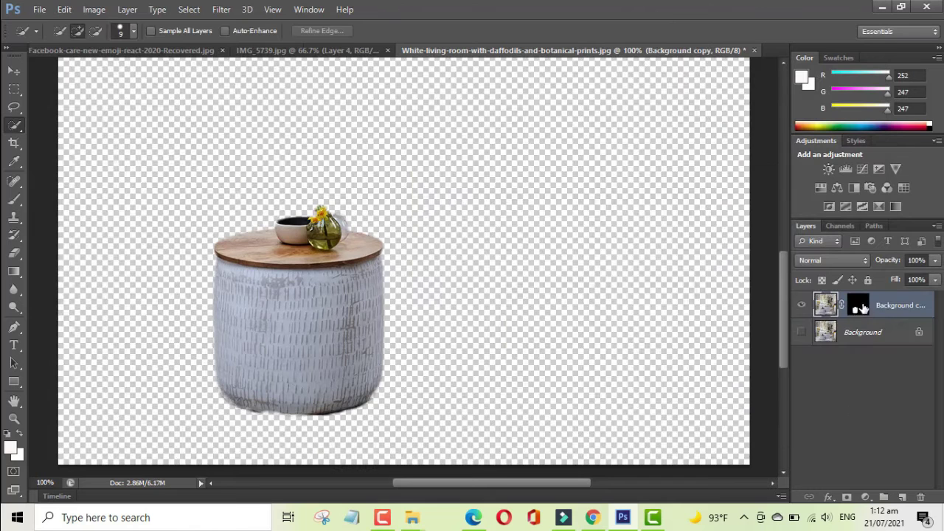
Copy the masked table, paste it into the portrait, and move it lower.
{"action": "left_click", "coordinate": [64, 9]}
{"action": "left_click", "coordinate": [102, 90]}
{"action": "left_click", "coordinate": [310, 50]}
{"action": "left_click", "coordinate": [64, 9]}
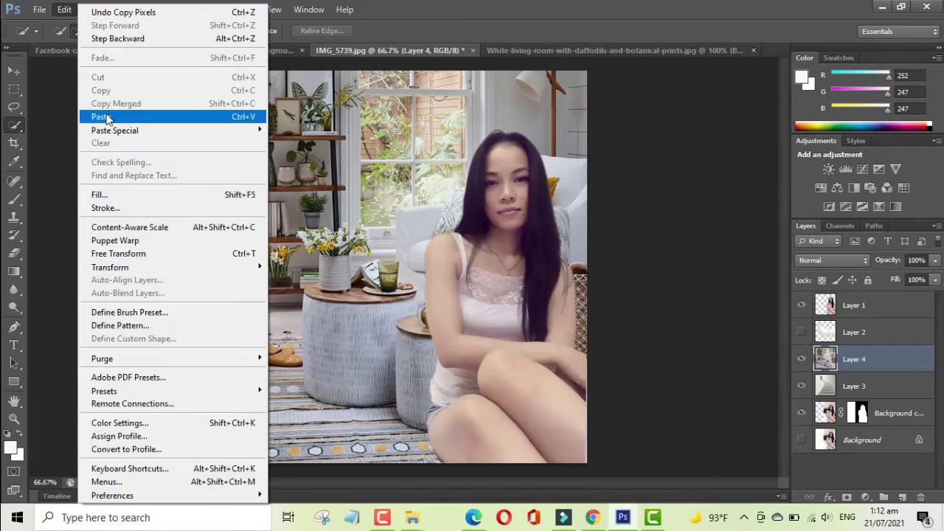
{"action": "left_click", "coordinate": [102, 116]}
{"action": "left_click", "coordinate": [64, 9]}
{"action": "left_click", "coordinate": [118, 253]}
{"action": "left_click_drag", "start_coordinate": [368, 335], "coordinate": [341, 391]}
{"action": "key", "text": "Return"}
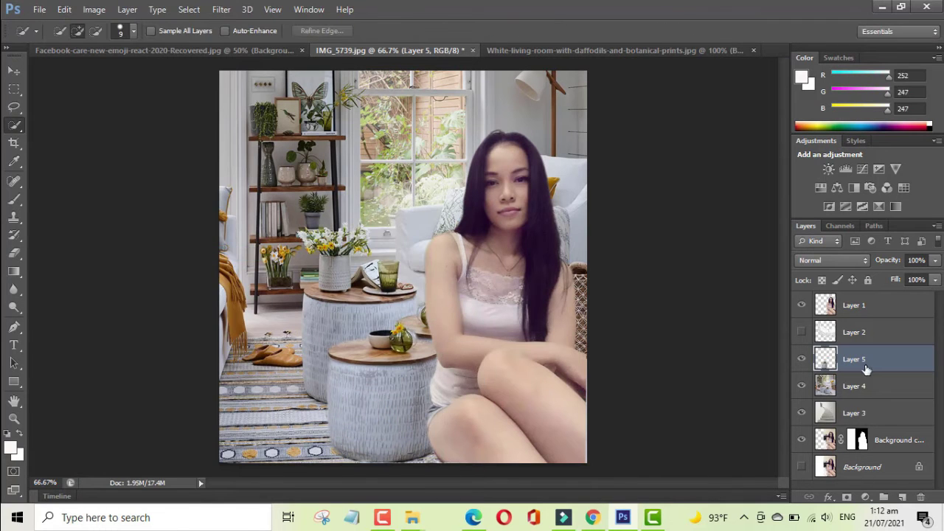
Raise the table layer above the woman and nudge the table's position.
{"action": "mouse_move", "coordinate": [830, 361]}
{"action": "left_mouse_down"}
{"action": "mouse_move", "coordinate": [832, 304]}
{"action": "mouse_move", "coordinate": [830, 345]}
{"action": "left_mouse_up"}
{"action": "left_click", "coordinate": [64, 9]}
{"action": "left_click", "coordinate": [118, 253]}
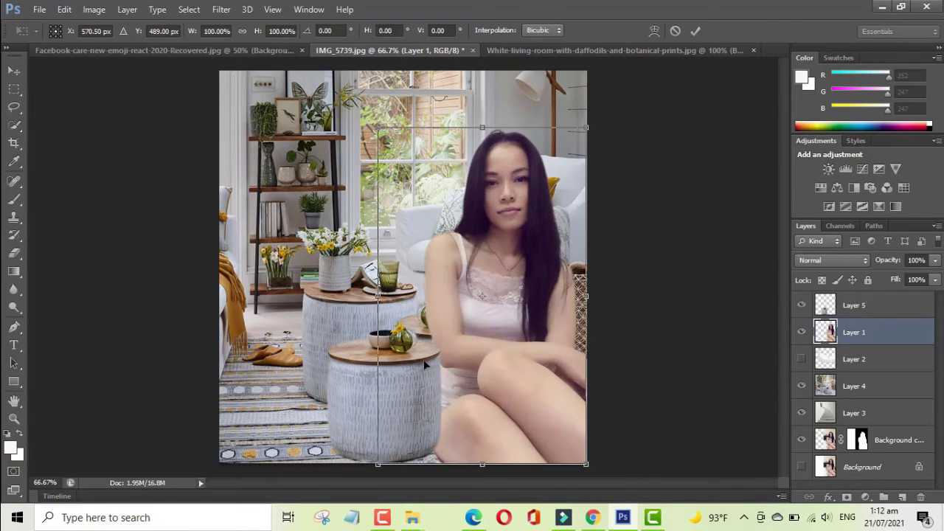
{"action": "key", "text": "Return"}
{"action": "left_click", "coordinate": [854, 305]}
{"action": "left_click", "coordinate": [64, 9]}
{"action": "left_click", "coordinate": [118, 253]}
{"action": "mouse_move", "coordinate": [384, 373]}
{"action": "left_mouse_down"}
{"action": "mouse_move", "coordinate": [389, 399]}
{"action": "mouse_move", "coordinate": [419, 372]}
{"action": "left_mouse_up"}
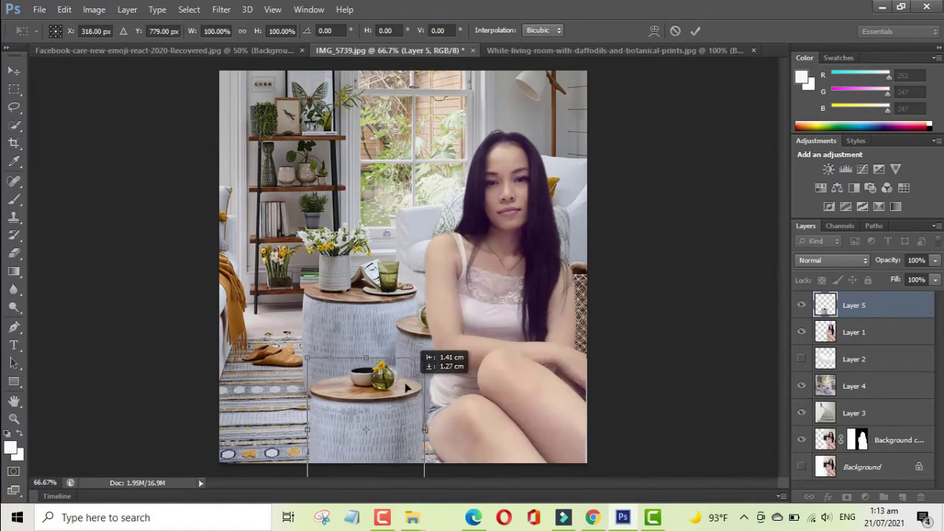
{"action": "left_click", "coordinate": [696, 31]}
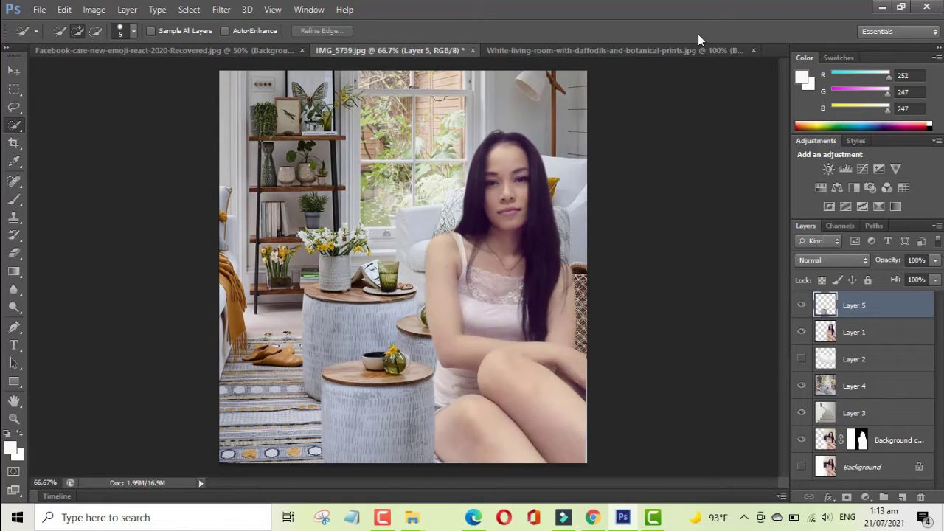
Duplicate the table layer and move the copy to the bottom left.
{"action": "left_click_drag", "start_coordinate": [871, 305], "coordinate": [883, 497]}
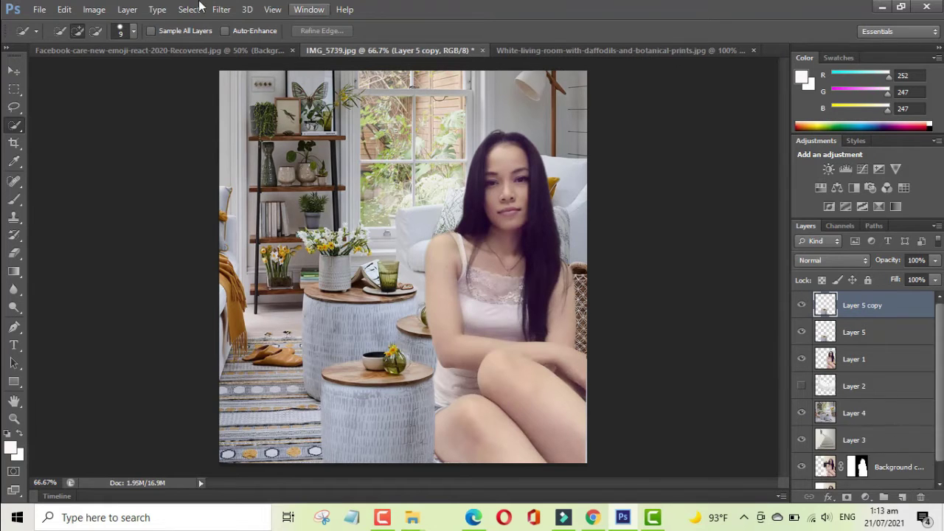
{"action": "left_click", "coordinate": [64, 9]}
{"action": "left_click", "coordinate": [118, 253]}
{"action": "mouse_move", "coordinate": [411, 359]}
{"action": "left_mouse_down"}
{"action": "mouse_move", "coordinate": [354, 347]}
{"action": "mouse_move", "coordinate": [313, 393]}
{"action": "left_mouse_up"}
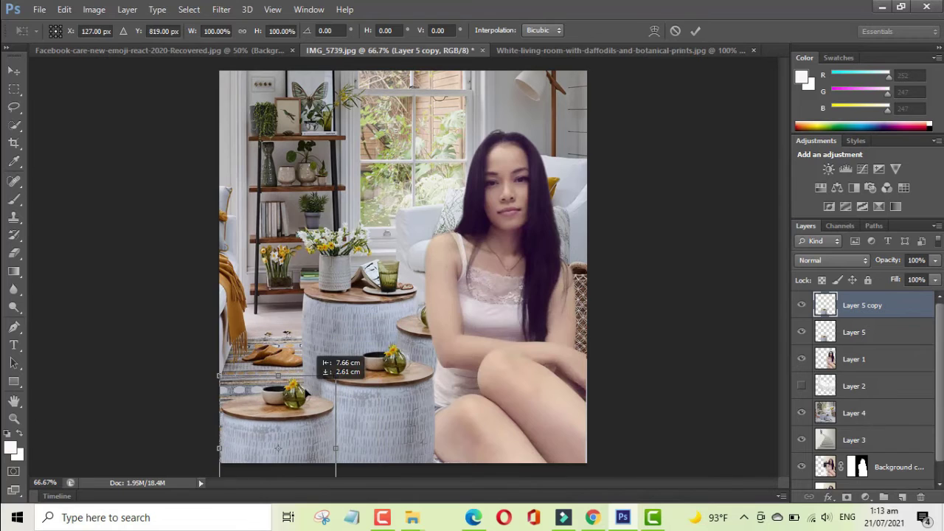
{"action": "left_click", "coordinate": [696, 31]}
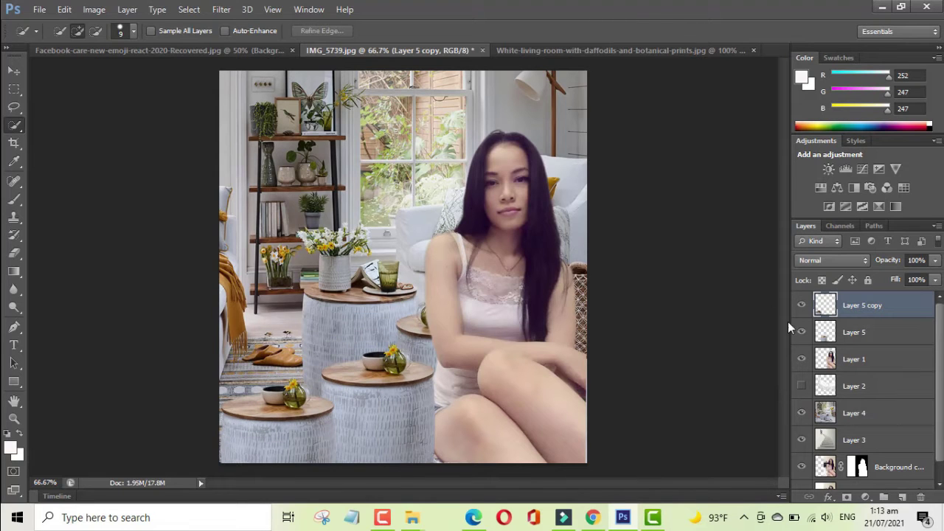
Move the original table down and right to the bottom edge.
{"action": "left_click", "coordinate": [849, 334]}
{"action": "left_click", "coordinate": [64, 9]}
{"action": "left_click", "coordinate": [118, 254]}
{"action": "left_click_drag", "start_coordinate": [435, 396], "coordinate": [451, 435]}
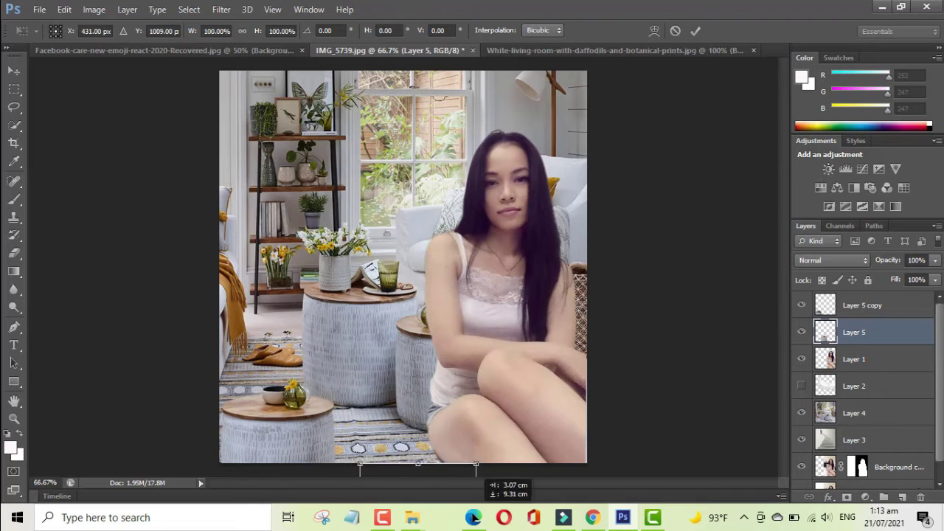
{"action": "left_click_drag", "start_coordinate": [450, 435], "coordinate": [453, 446]}
{"action": "left_click", "coordinate": [696, 31]}
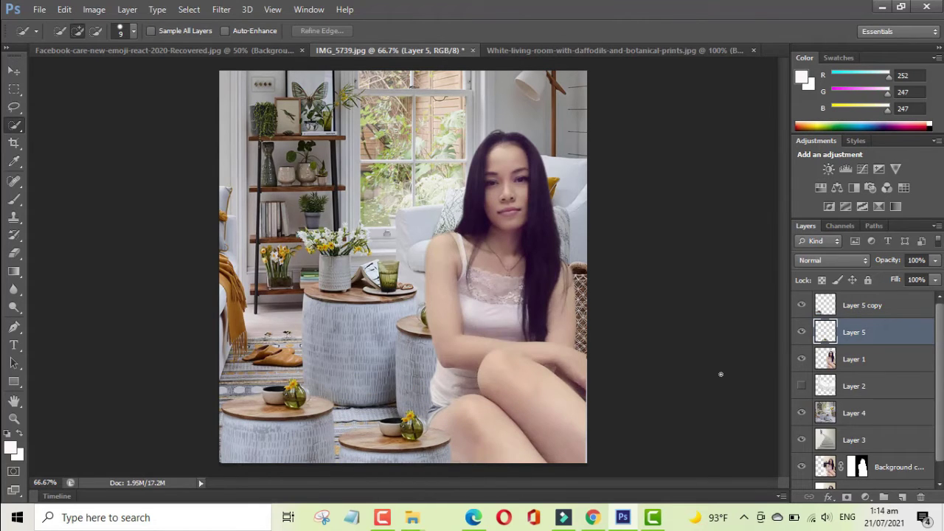
Shift the copied table further left and up at the bottom left.
{"action": "left_click", "coordinate": [802, 305]}
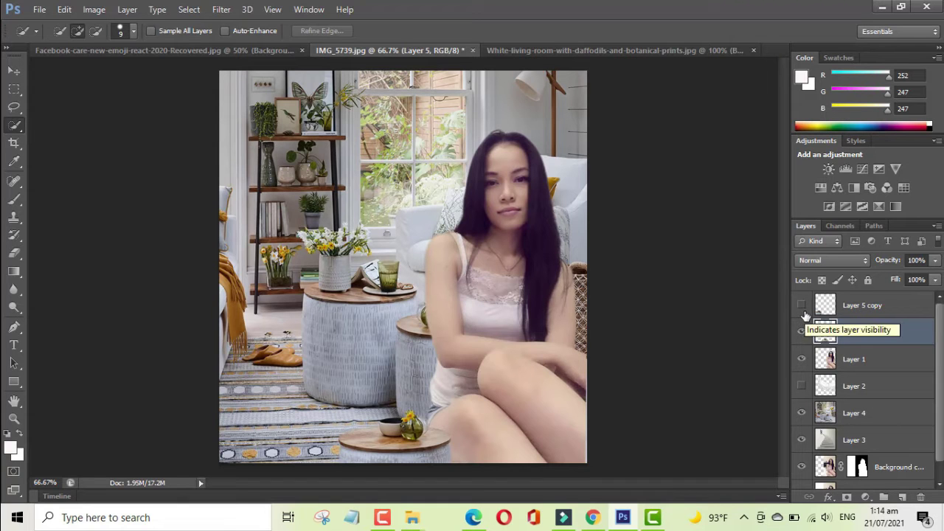
{"action": "left_click", "coordinate": [803, 310]}
{"action": "left_click", "coordinate": [860, 305]}
{"action": "left_click", "coordinate": [64, 9]}
{"action": "left_click", "coordinate": [118, 251]}
{"action": "mouse_move", "coordinate": [278, 386]}
{"action": "left_mouse_down"}
{"action": "mouse_move", "coordinate": [201, 350]}
{"action": "mouse_move", "coordinate": [233, 344]}
{"action": "left_mouse_up"}
{"action": "left_click", "coordinate": [695, 31]}
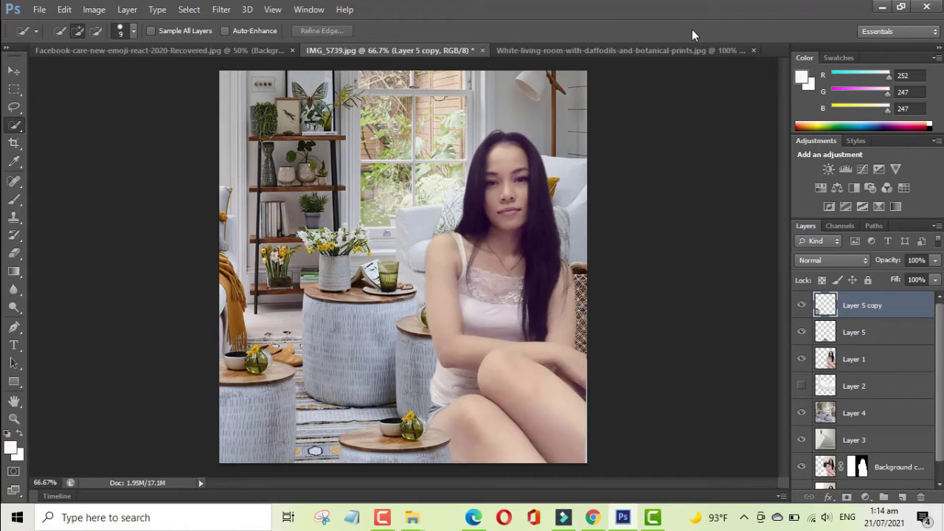
Toggle Layer 5's visibility to check its table, leaving it hidden.
{"action": "left_click", "coordinate": [803, 333]}
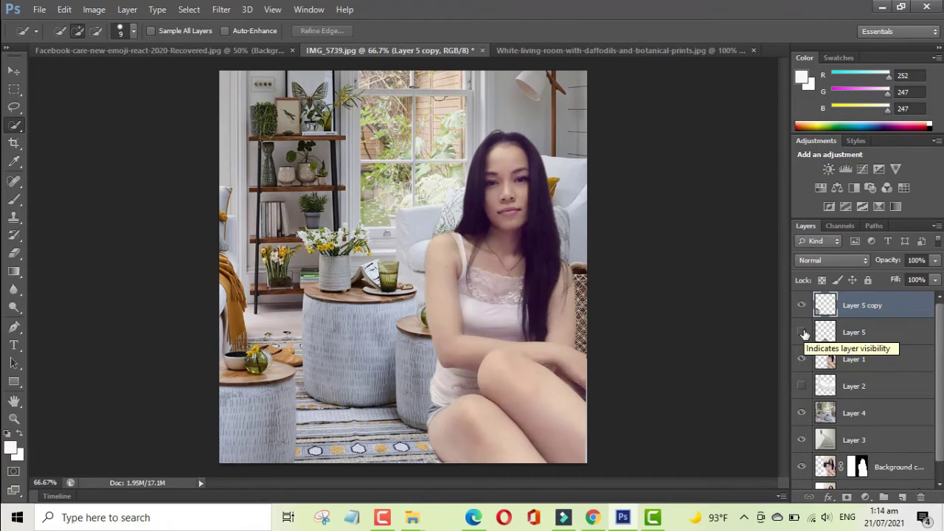
{"action": "left_click", "coordinate": [803, 332]}
{"action": "left_click", "coordinate": [803, 332]}
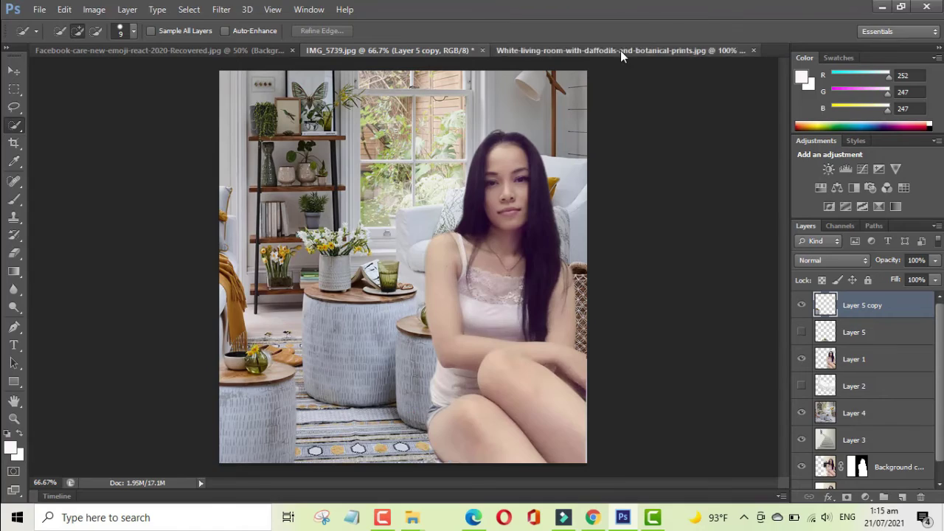
{"action": "left_click", "coordinate": [621, 50]}
Close the living-room photo and open the clothes-rack photo IMG_3025.JPG.
{"action": "left_click", "coordinate": [754, 51]}
{"action": "left_click", "coordinate": [39, 9]}
{"action": "left_click", "coordinate": [52, 25]}
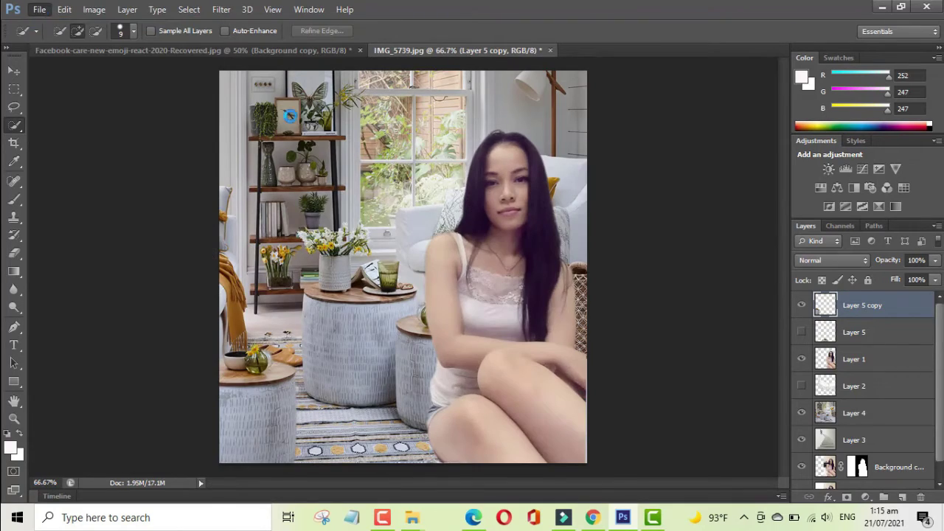
{"action": "left_click", "coordinate": [612, 138]}
{"action": "left_click", "coordinate": [39, 9]}
{"action": "left_click", "coordinate": [53, 38]}
{"action": "left_click_drag", "start_coordinate": [921, 88], "coordinate": [922, 203]}
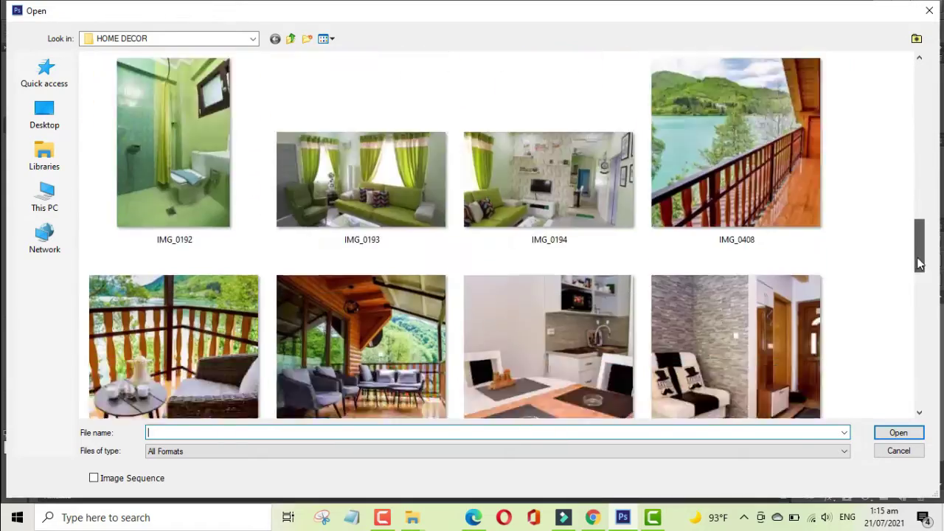
{"action": "left_click_drag", "start_coordinate": [921, 203], "coordinate": [921, 303]}
{"action": "left_click", "coordinate": [361, 185]}
{"action": "key", "text": "Return"}
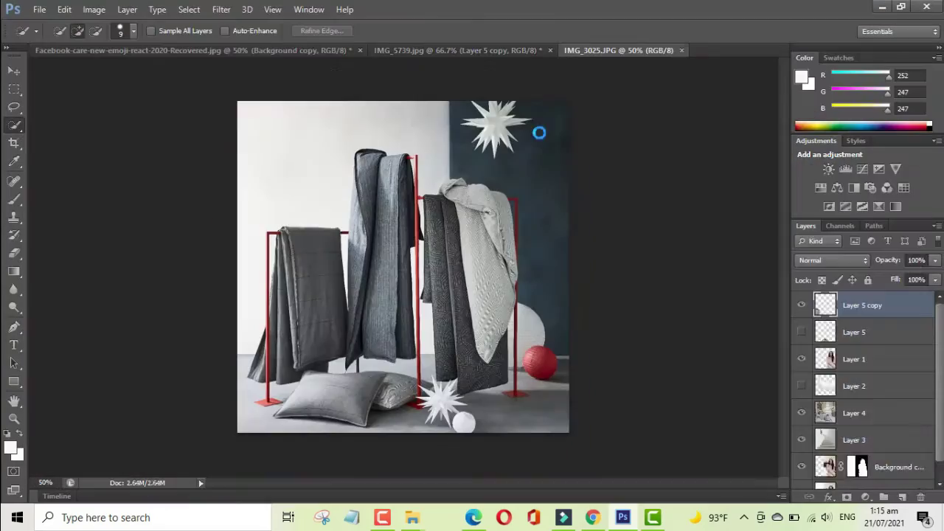
Copy all of IMG_3025 and paste it into the room composite as Layer 6, below Layer 1.
{"action": "left_click", "coordinate": [184, 10]}
{"action": "left_click", "coordinate": [65, 9]}
{"action": "left_click", "coordinate": [458, 50]}
{"action": "left_click", "coordinate": [64, 9]}
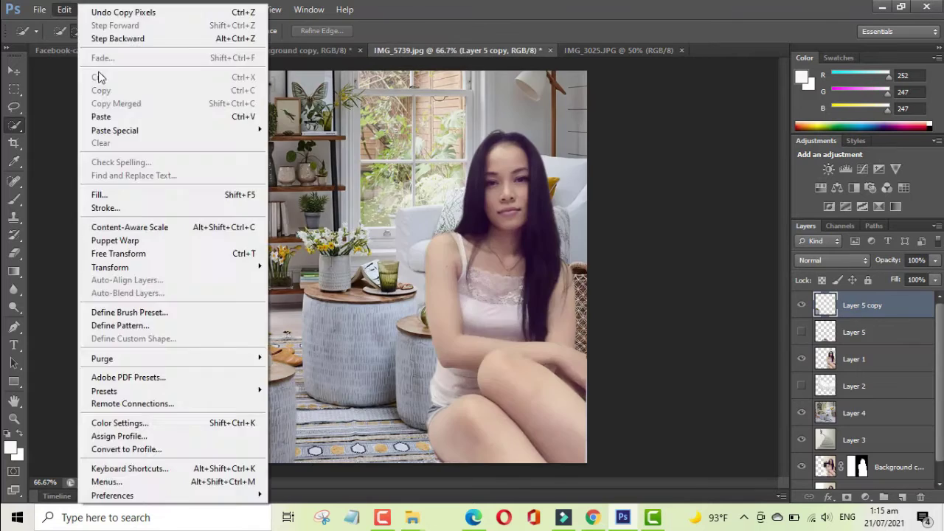
{"action": "left_click", "coordinate": [101, 117]}
{"action": "left_click_drag", "start_coordinate": [855, 304], "coordinate": [855, 372]}
Free-transform Layer 6 so the clothes photo fills the whole canvas.
{"action": "left_click", "coordinate": [64, 8]}
{"action": "left_click", "coordinate": [118, 253]}
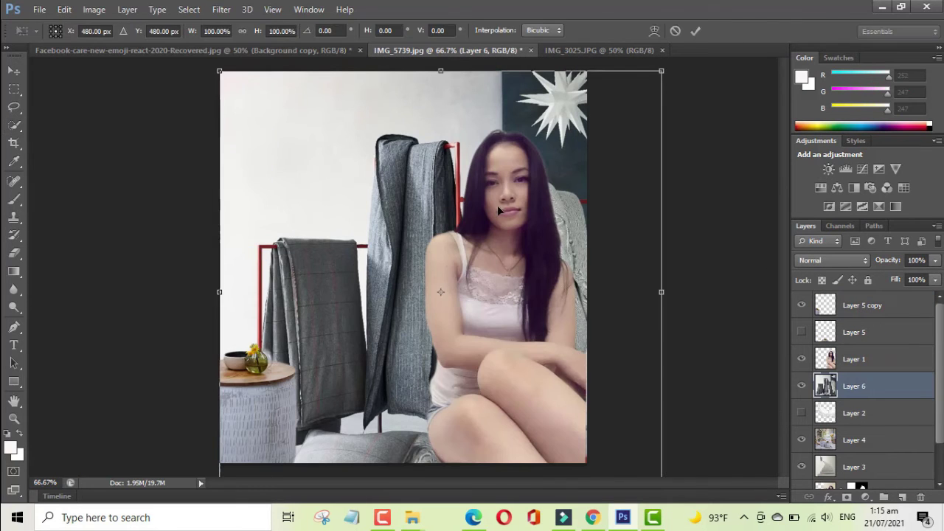
{"action": "left_click_drag", "start_coordinate": [664, 67], "coordinate": [497, 214]}
{"action": "left_click_drag", "start_coordinate": [403, 376], "coordinate": [484, 312]}
{"action": "left_click_drag", "start_coordinate": [443, 179], "coordinate": [443, 68]}
{"action": "left_click_drag", "start_coordinate": [300, 267], "coordinate": [220, 267]}
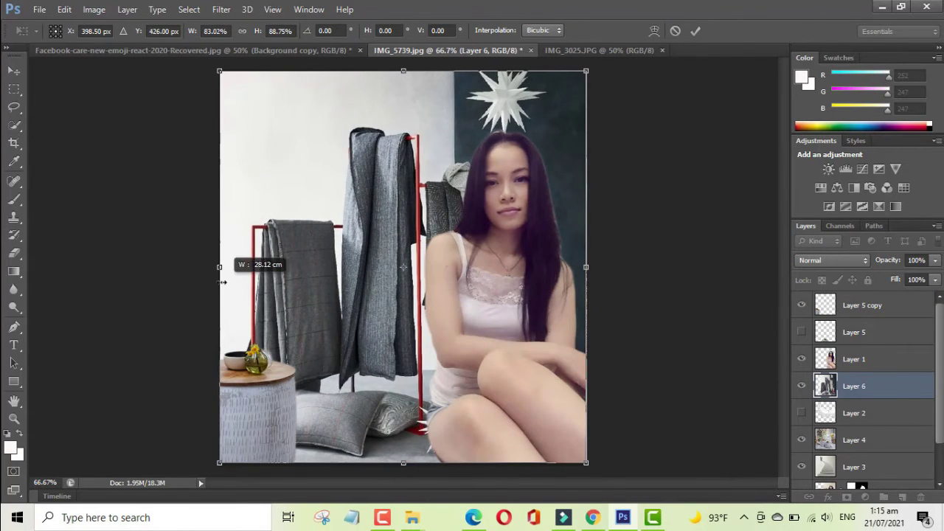
{"action": "left_click", "coordinate": [695, 31]}
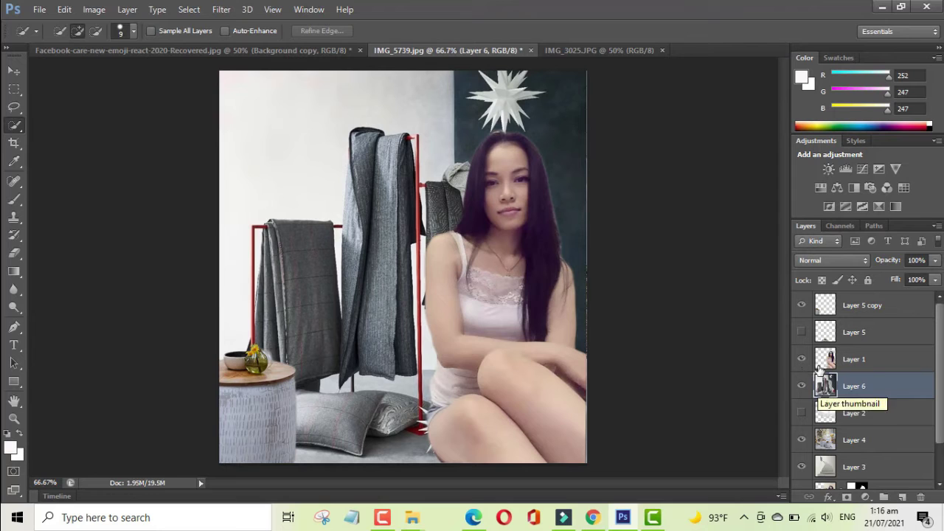
Hide Layer 5 copy and Layer 6, then return to the IMG_3025 document.
{"action": "left_click", "coordinate": [802, 304]}
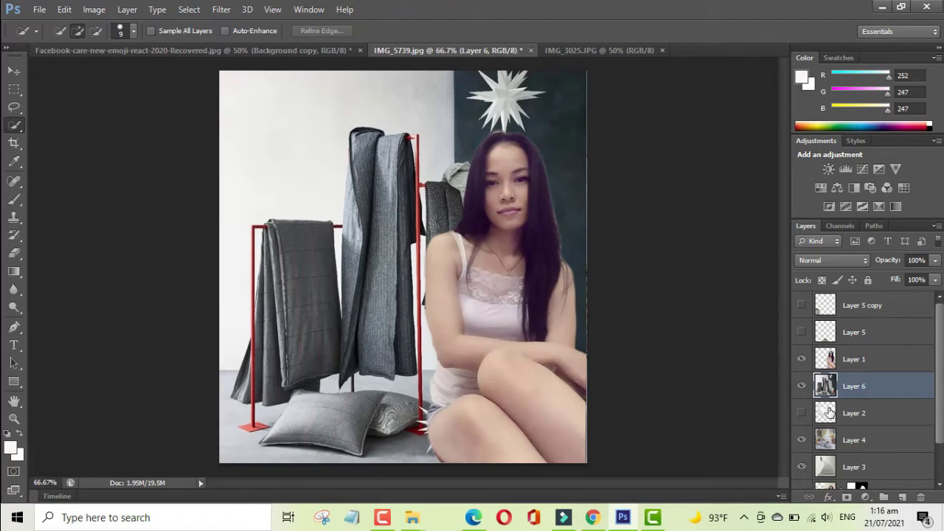
{"action": "left_click", "coordinate": [802, 386]}
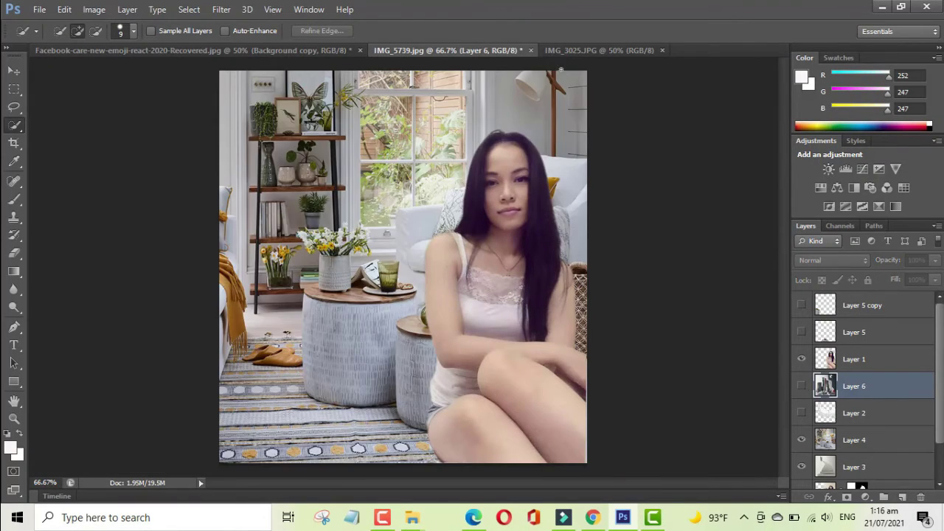
{"action": "left_click", "coordinate": [570, 47]}
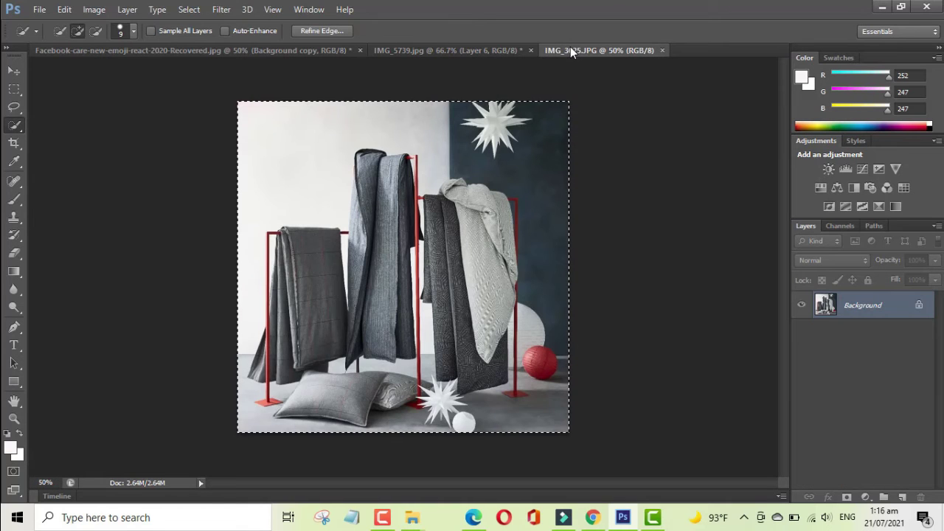
{"action": "left_click", "coordinate": [187, 10]}
Dismiss the no-pixels warning and clear the whole-image selection in IMG_3025.
{"action": "left_click", "coordinate": [200, 64]}
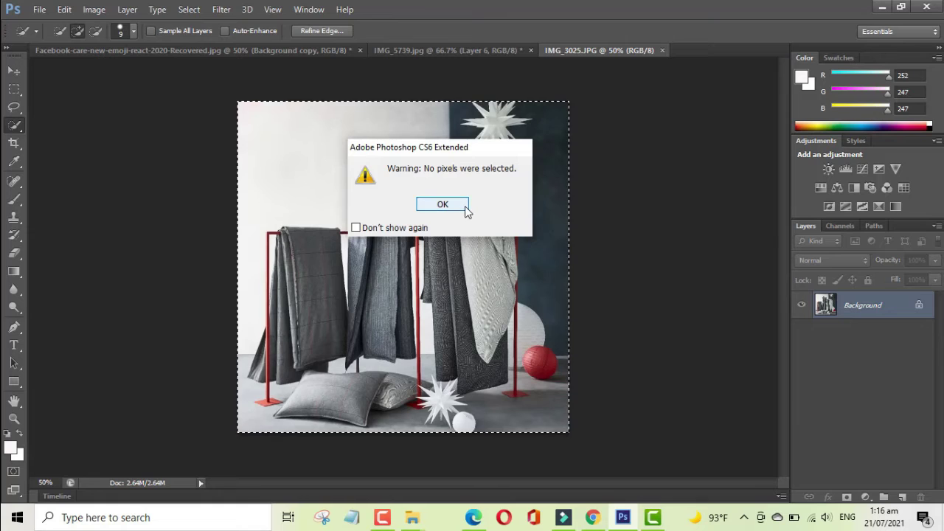
{"action": "left_click", "coordinate": [465, 206]}
{"action": "left_click", "coordinate": [187, 9]}
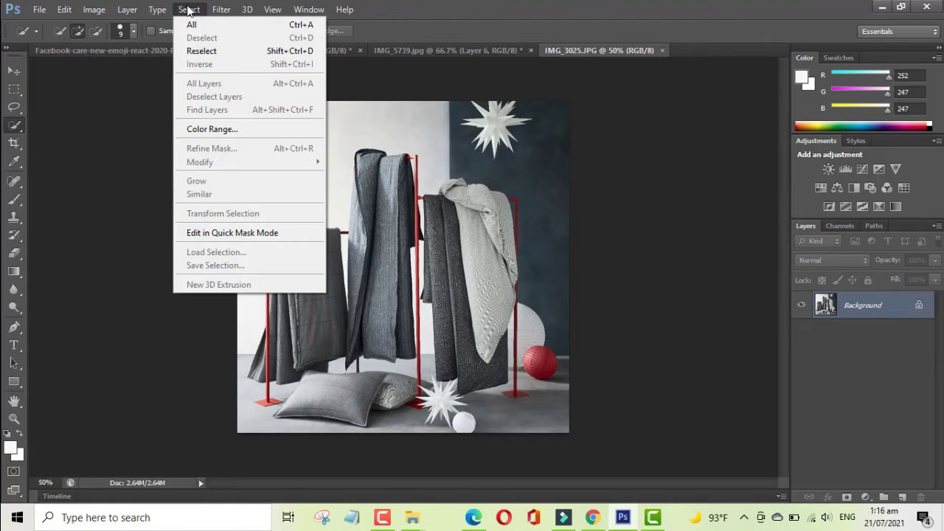
{"action": "key", "text": "Escape"}
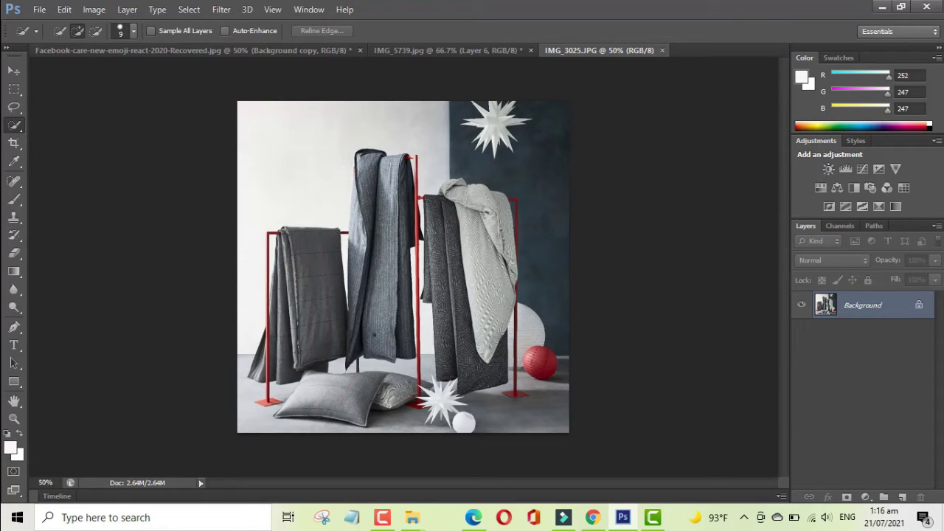
Quick-select the front grey pillow, trim the stray area on its left, and view at 100%.
{"action": "key", "text": "ctrl+plus"}
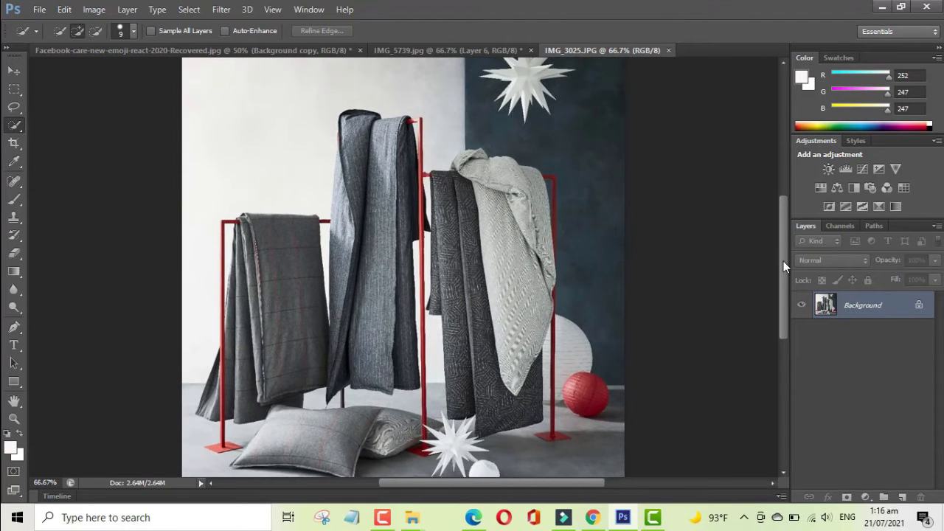
{"action": "scroll", "coordinate": [785, 258], "scroll_direction": "down", "scroll_amount": 2}
{"action": "left_click_drag", "start_coordinate": [246, 411], "coordinate": [288, 374]}
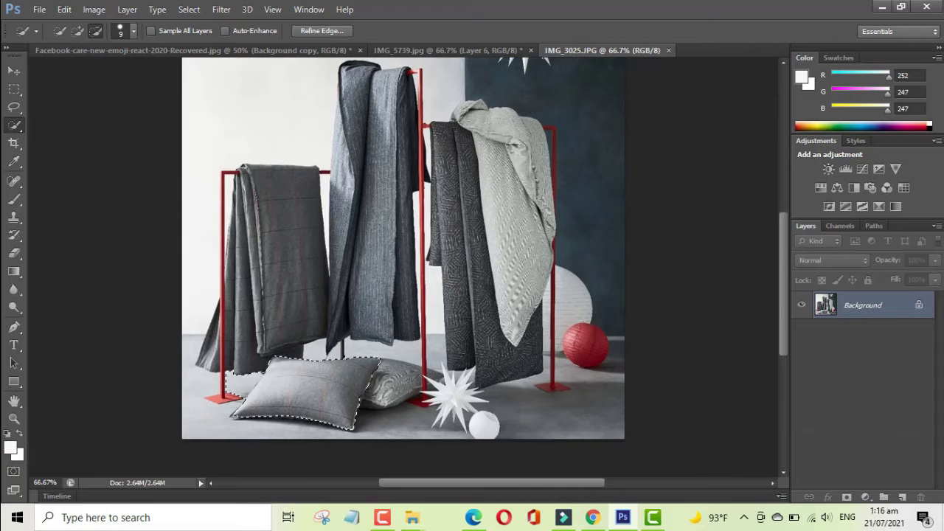
{"action": "left_click_drag", "start_coordinate": [249, 384], "coordinate": [238, 397]}
{"action": "key", "text": "ctrl+plus"}
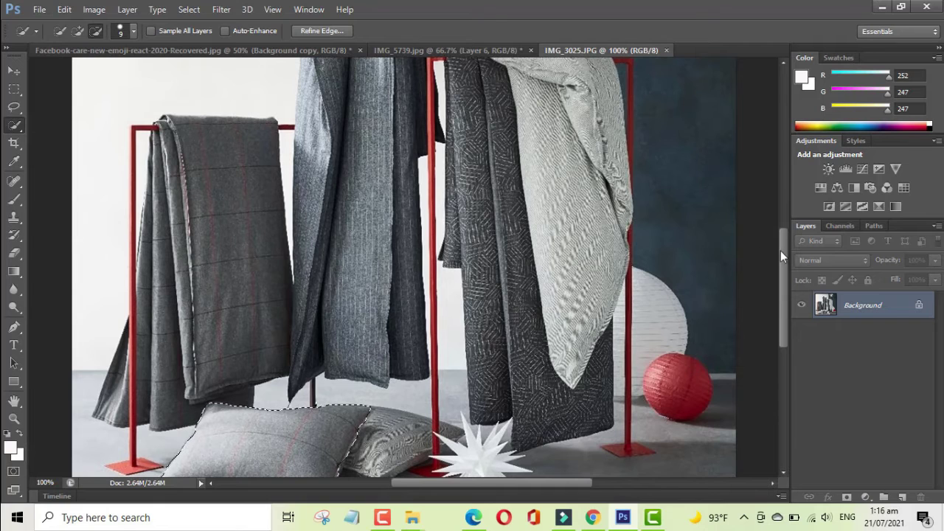
{"action": "left_click_drag", "start_coordinate": [783, 256], "coordinate": [786, 278]}
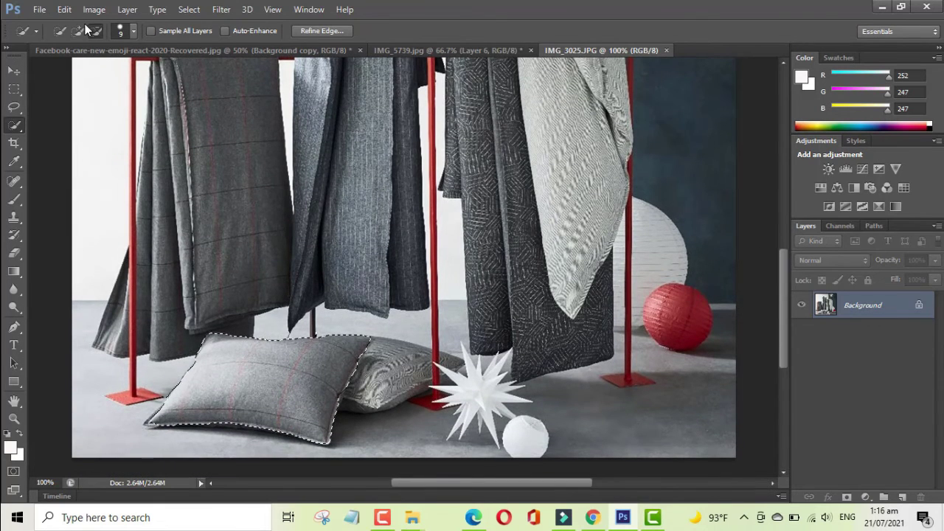
{"action": "scroll", "coordinate": [86, 29], "scroll_direction": "right", "scroll_amount": 1}
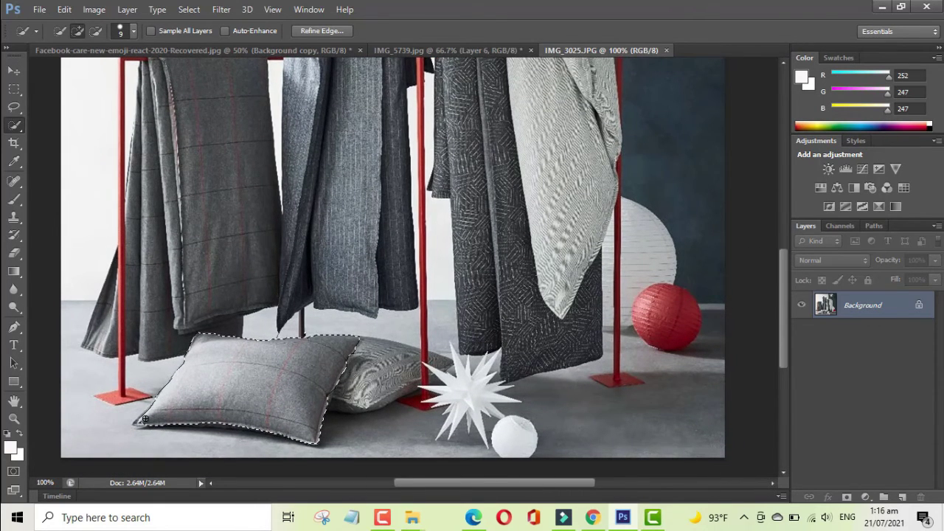
{"action": "left_click", "coordinate": [96, 32]}
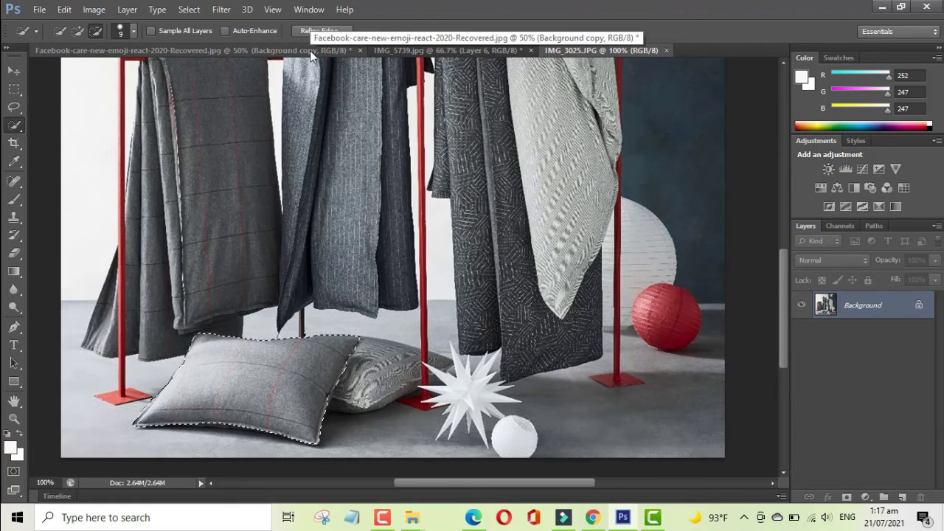
Refine the pillow selection edge with radius 2.6, feathering and colour decontamination.
{"action": "left_click", "coordinate": [319, 30]}
{"action": "left_click_drag", "start_coordinate": [735, 182], "coordinate": [741, 183]}
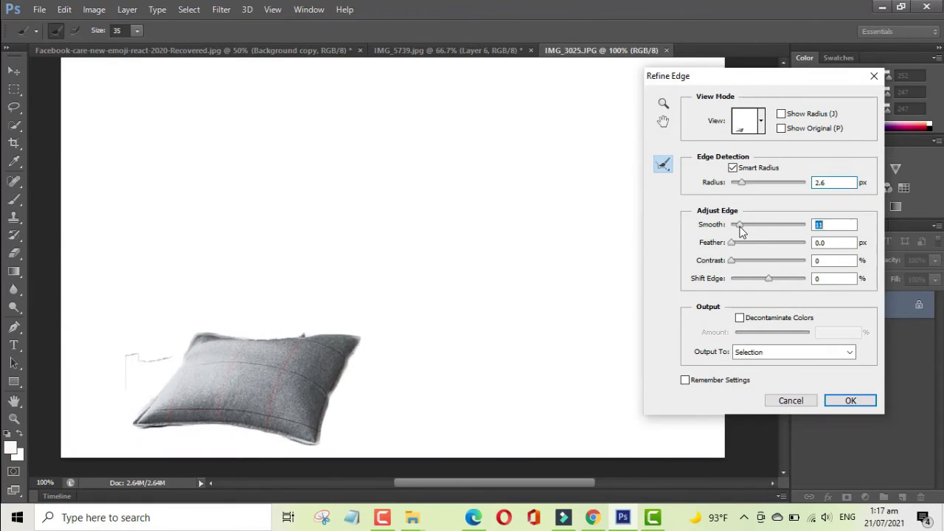
{"action": "left_click_drag", "start_coordinate": [731, 242], "coordinate": [764, 279]}
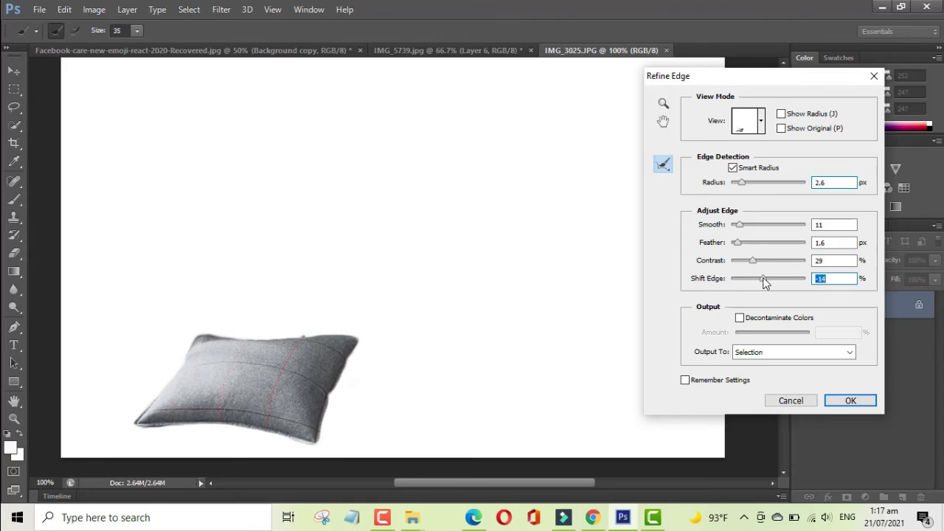
{"action": "left_click", "coordinate": [740, 317]}
{"action": "left_click", "coordinate": [851, 401]}
Copy the cut-out pillow and paste it into the room composite.
{"action": "left_click", "coordinate": [64, 9]}
{"action": "left_click", "coordinate": [105, 95]}
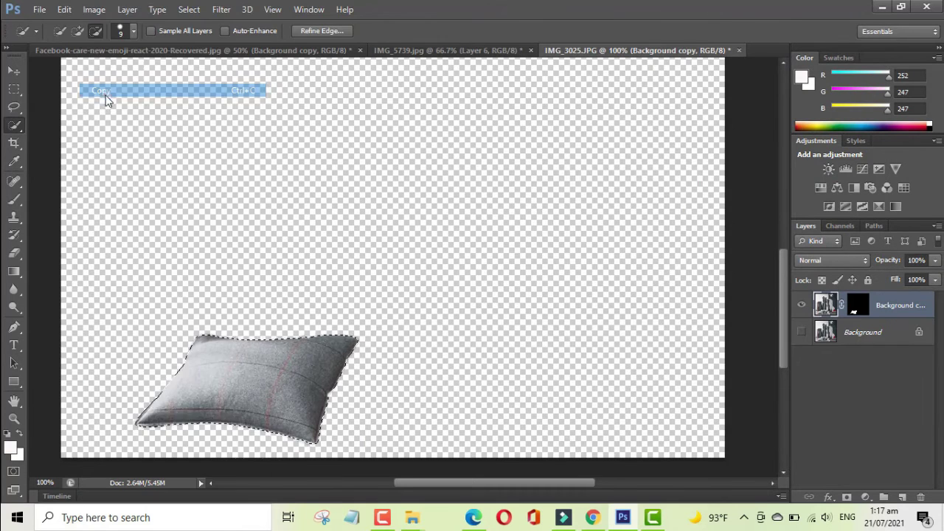
{"action": "left_click", "coordinate": [449, 50]}
{"action": "left_click", "coordinate": [65, 8]}
{"action": "left_click", "coordinate": [104, 118]}
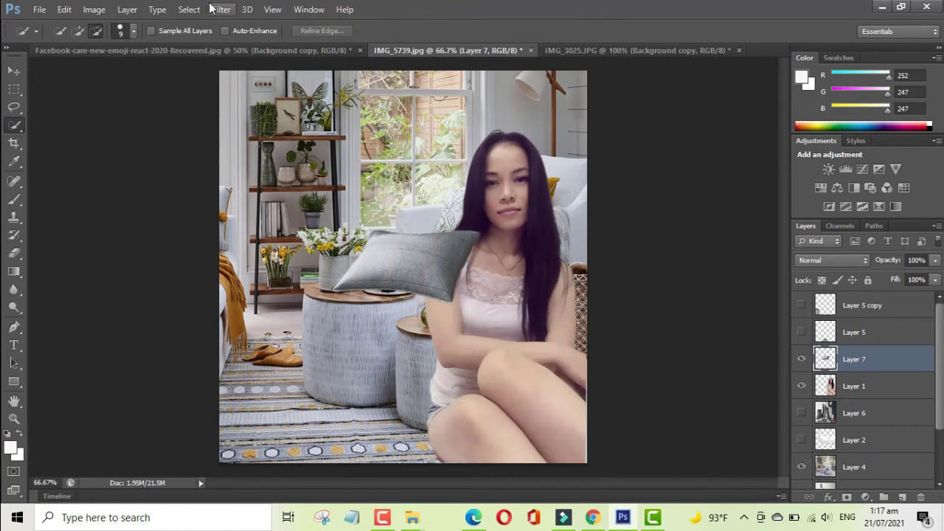
Resize the pillow, tilt it about −10°, place it at bottom centre, then duplicate the layer.
{"action": "left_click", "coordinate": [65, 9]}
{"action": "left_click", "coordinate": [155, 248]}
{"action": "mouse_move", "coordinate": [398, 266]}
{"action": "left_mouse_down"}
{"action": "mouse_move", "coordinate": [416, 414]}
{"action": "mouse_move", "coordinate": [339, 443]}
{"action": "left_mouse_up"}
{"action": "left_click_drag", "start_coordinate": [338, 399], "coordinate": [352, 350]}
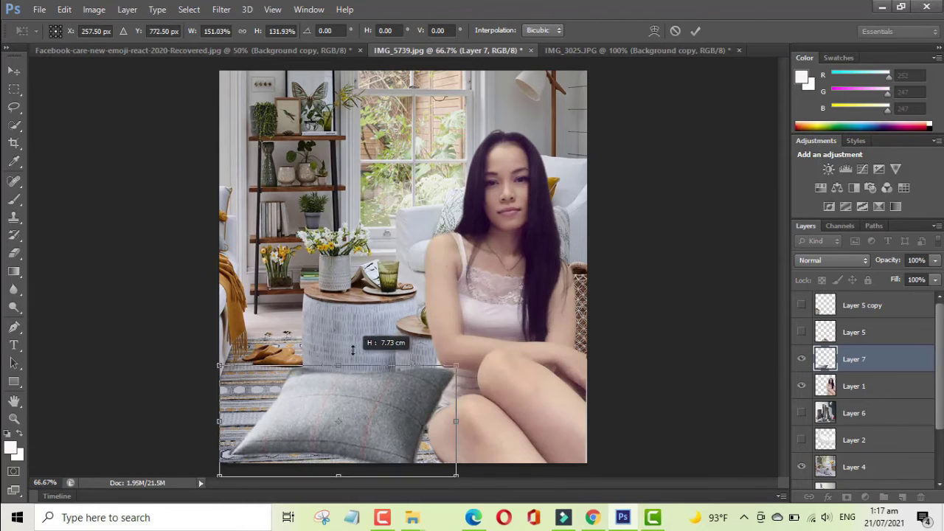
{"action": "left_click_drag", "start_coordinate": [220, 476], "coordinate": [263, 447]}
{"action": "mouse_move", "coordinate": [220, 365]}
{"action": "left_mouse_down"}
{"action": "mouse_move", "coordinate": [212, 343]}
{"action": "mouse_move", "coordinate": [458, 330]}
{"action": "left_mouse_up"}
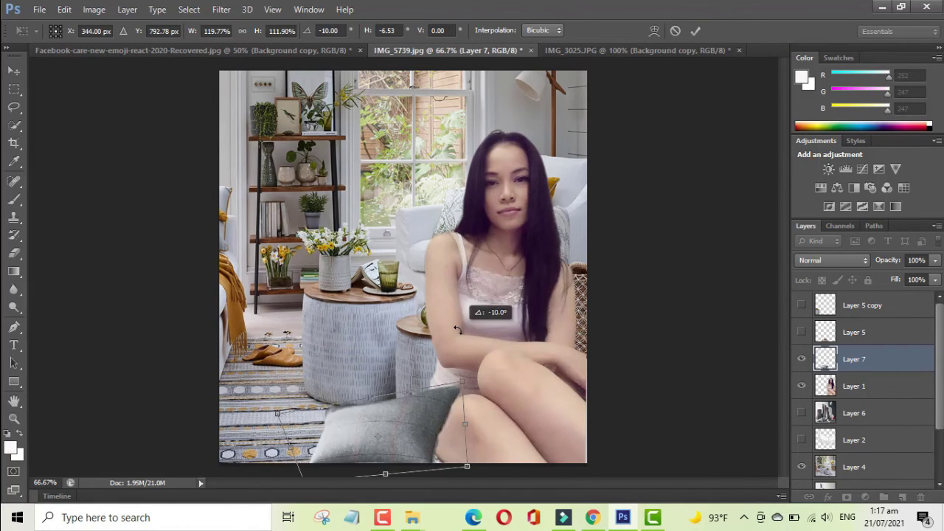
{"action": "left_click_drag", "start_coordinate": [420, 413], "coordinate": [429, 411]}
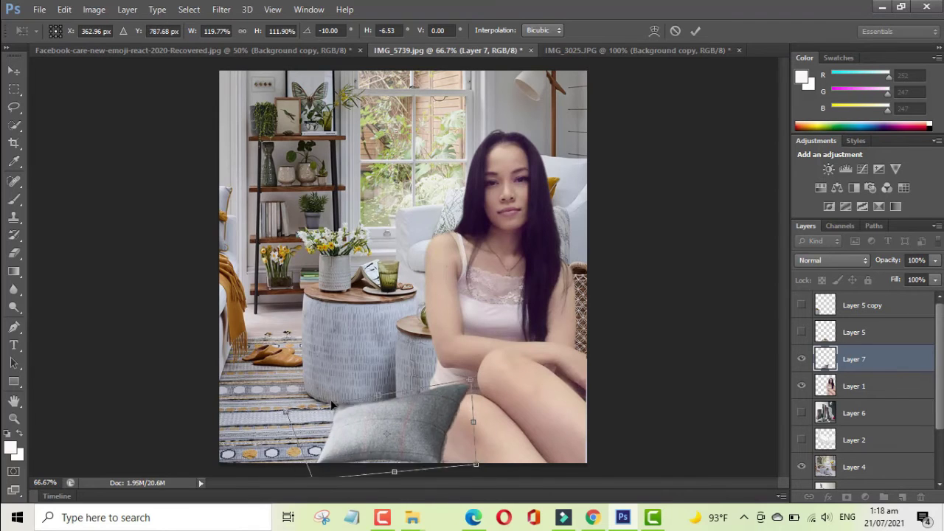
{"action": "left_click_drag", "start_coordinate": [332, 405], "coordinate": [343, 428]}
{"action": "left_click", "coordinate": [696, 30]}
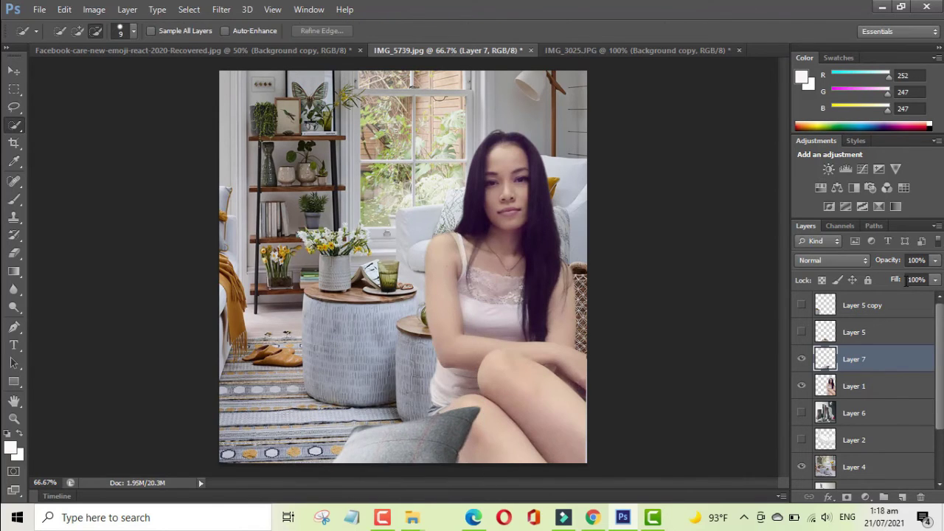
{"action": "key", "text": "ctrl+j"}
{"action": "key", "text": "ctrl+j"}
Flip the pillow copy horizontally and move it up and left along the bottom.
{"action": "left_click", "coordinate": [64, 9]}
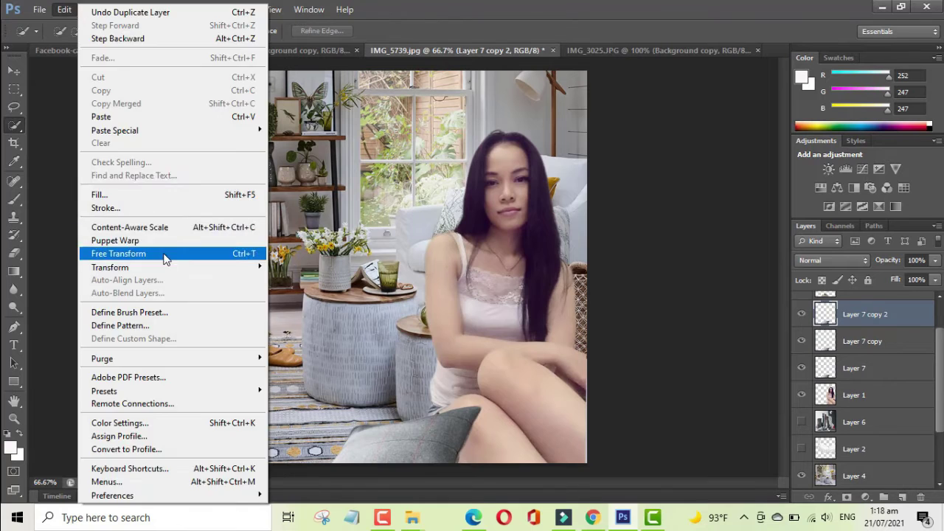
{"action": "left_click", "coordinate": [165, 258]}
{"action": "left_click", "coordinate": [64, 10]}
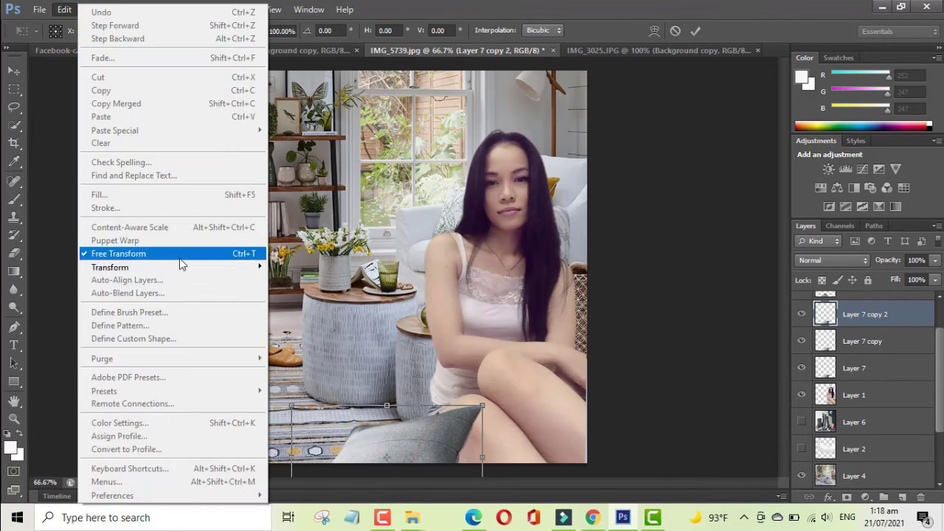
{"action": "left_click", "coordinate": [179, 260]}
{"action": "left_click_drag", "start_coordinate": [442, 439], "coordinate": [375, 394]}
{"action": "left_click", "coordinate": [64, 10]}
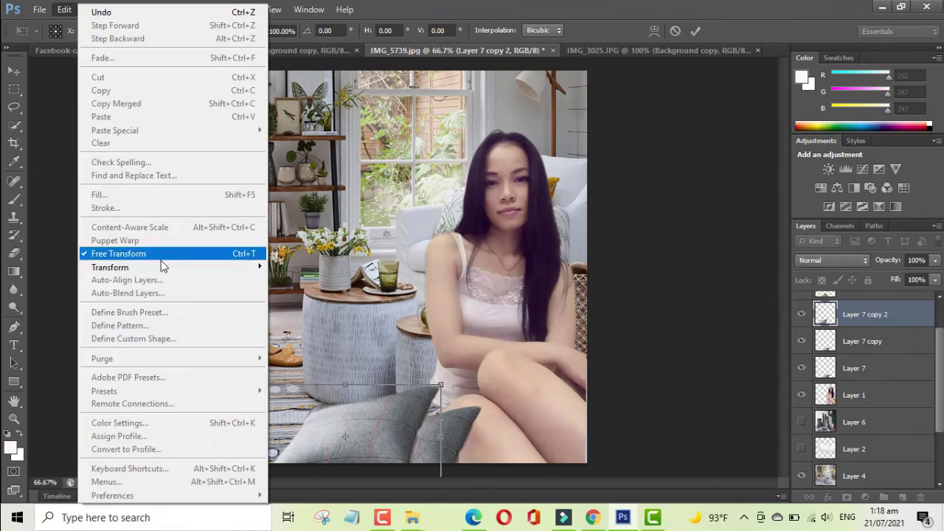
{"action": "left_click", "coordinate": [316, 416]}
{"action": "mouse_move", "coordinate": [435, 416]}
{"action": "left_mouse_down"}
{"action": "mouse_move", "coordinate": [381, 463]}
{"action": "mouse_move", "coordinate": [411, 436]}
{"action": "left_mouse_up"}
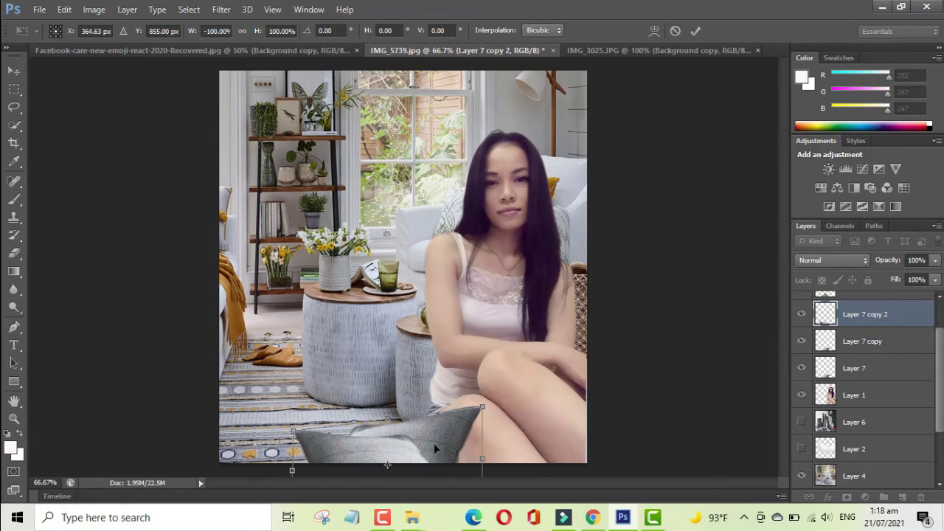
{"action": "left_click_drag", "start_coordinate": [411, 436], "coordinate": [383, 417]}
{"action": "left_click", "coordinate": [693, 31]}
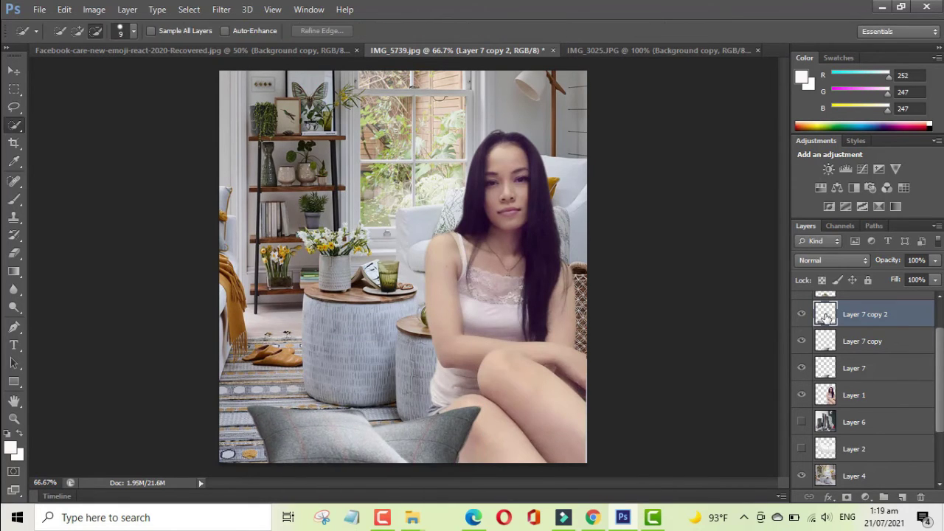
Make another pillow layer copy and move it right and down.
{"action": "mouse_move", "coordinate": [849, 314]}
{"action": "left_mouse_down"}
{"action": "mouse_move", "coordinate": [830, 350]}
{"action": "mouse_move", "coordinate": [898, 462]}
{"action": "mouse_move", "coordinate": [902, 497]}
{"action": "left_mouse_up"}
{"action": "left_click", "coordinate": [64, 9]}
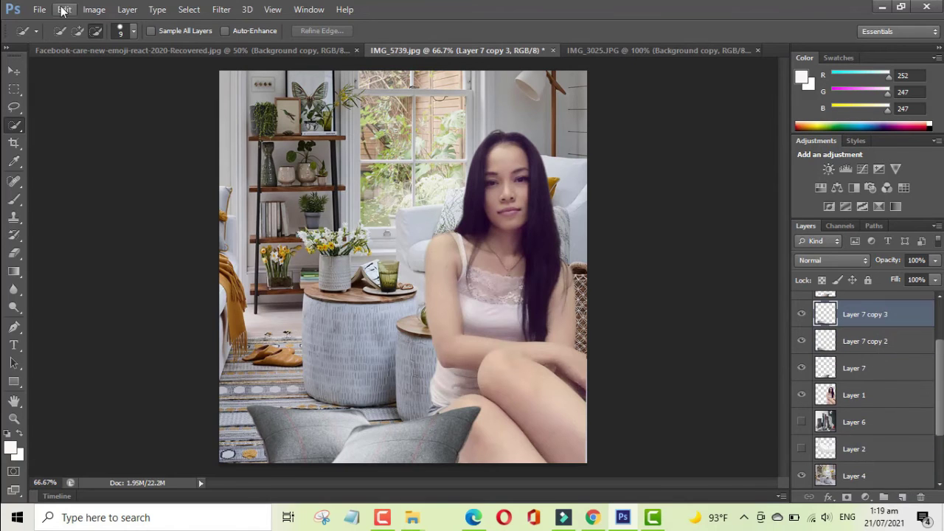
{"action": "left_click", "coordinate": [96, 253]}
{"action": "left_click_drag", "start_coordinate": [377, 417], "coordinate": [473, 448]}
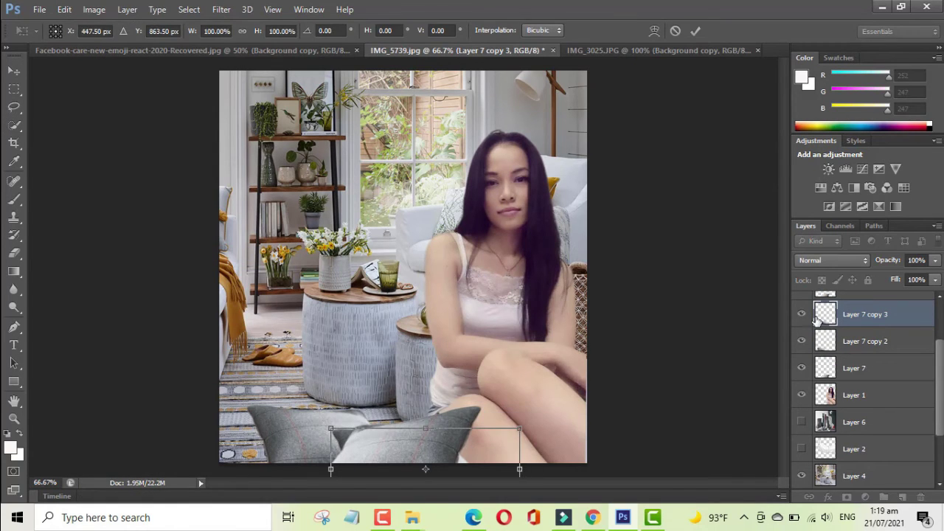
{"action": "left_click", "coordinate": [696, 30]}
Move Layer 7 copy behind the woman, then resize and rotate it about 161° by her knee.
{"action": "left_click_drag", "start_coordinate": [826, 303], "coordinate": [828, 417]}
{"action": "left_click", "coordinate": [64, 9]}
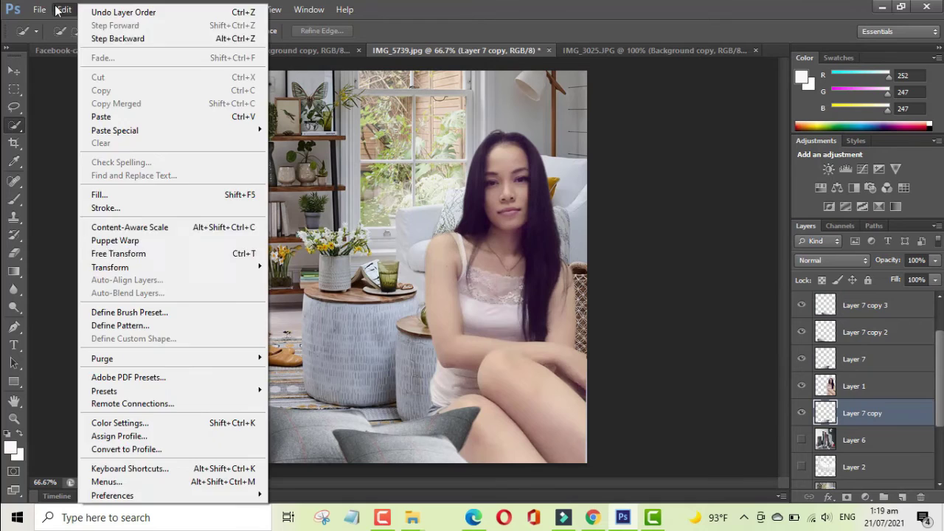
{"action": "left_click", "coordinate": [94, 251]}
{"action": "mouse_move", "coordinate": [429, 412]}
{"action": "left_mouse_down"}
{"action": "mouse_move", "coordinate": [383, 359]}
{"action": "mouse_move", "coordinate": [443, 377]}
{"action": "mouse_move", "coordinate": [270, 334]}
{"action": "mouse_move", "coordinate": [288, 336]}
{"action": "left_mouse_up"}
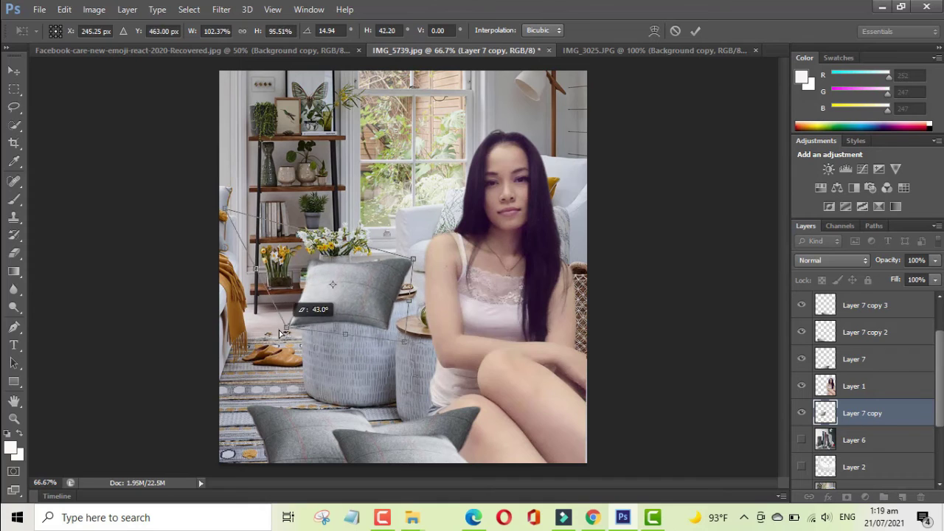
{"action": "mouse_move", "coordinate": [410, 299]}
{"action": "left_mouse_down"}
{"action": "mouse_move", "coordinate": [421, 310]}
{"action": "mouse_move", "coordinate": [428, 387]}
{"action": "left_mouse_up"}
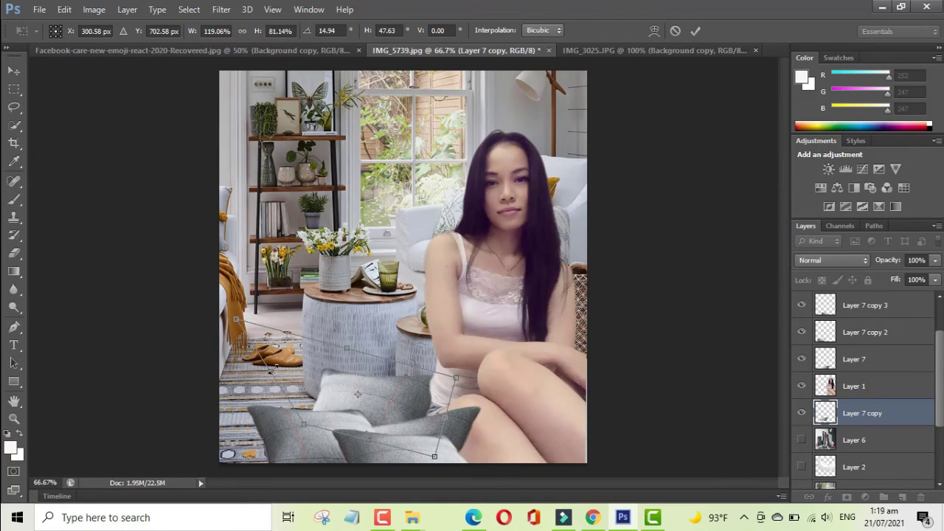
{"action": "mouse_move", "coordinate": [244, 306]}
{"action": "left_mouse_down"}
{"action": "mouse_move", "coordinate": [155, 260]}
{"action": "mouse_move", "coordinate": [378, 346]}
{"action": "mouse_move", "coordinate": [333, 361]}
{"action": "left_mouse_up"}
{"action": "left_click_drag", "start_coordinate": [403, 414], "coordinate": [502, 468]}
{"action": "mouse_move", "coordinate": [392, 347]}
{"action": "left_mouse_down"}
{"action": "mouse_move", "coordinate": [392, 326]}
{"action": "mouse_move", "coordinate": [467, 421]}
{"action": "left_mouse_up"}
{"action": "left_click_drag", "start_coordinate": [535, 435], "coordinate": [612, 428]}
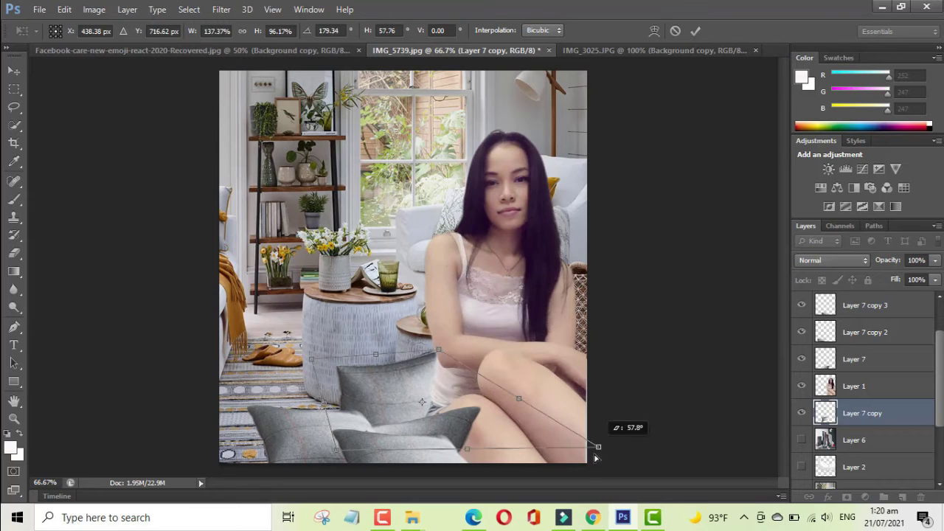
{"action": "mouse_move", "coordinate": [442, 406]}
{"action": "left_mouse_down"}
{"action": "mouse_move", "coordinate": [430, 386]}
{"action": "mouse_move", "coordinate": [477, 373]}
{"action": "mouse_move", "coordinate": [470, 361]}
{"action": "left_mouse_up"}
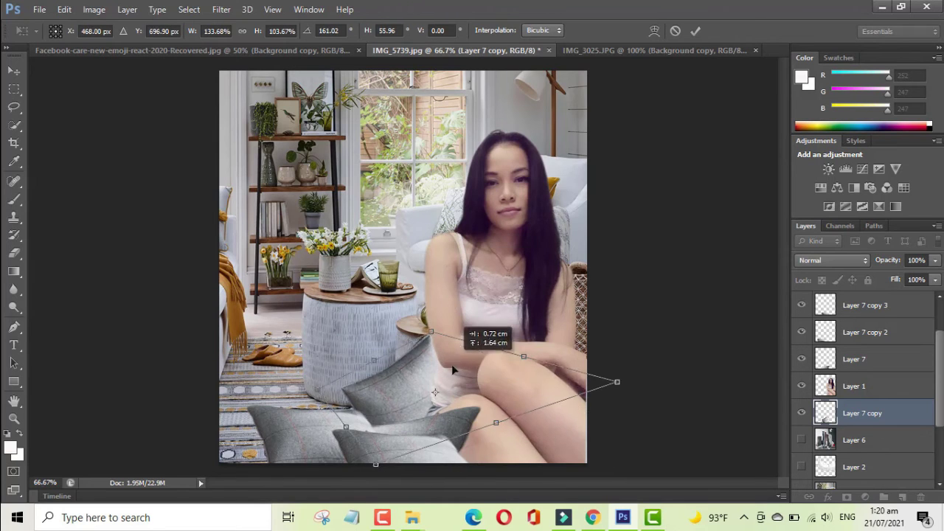
{"action": "left_click", "coordinate": [697, 32]}
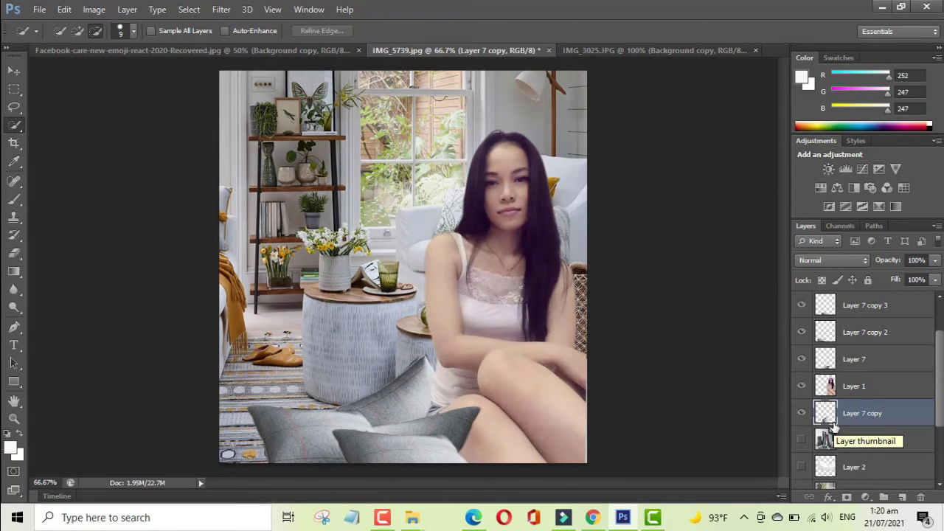
Duplicate the pillow layer as Layer 7 copy 4 and nudge it upward.
{"action": "left_click_drag", "start_coordinate": [834, 426], "coordinate": [826, 299]}
{"action": "left_click", "coordinate": [65, 10]}
{"action": "left_click", "coordinate": [96, 260]}
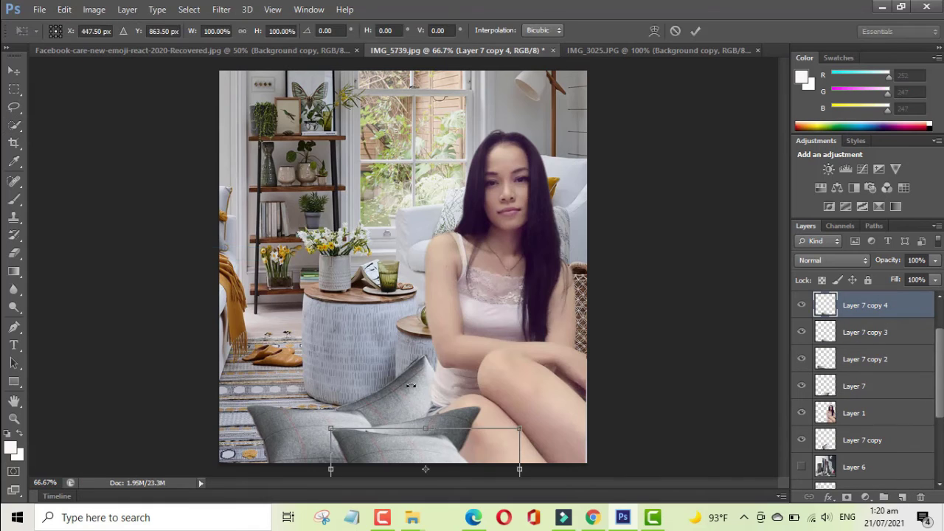
{"action": "left_click_drag", "start_coordinate": [388, 422], "coordinate": [395, 404]}
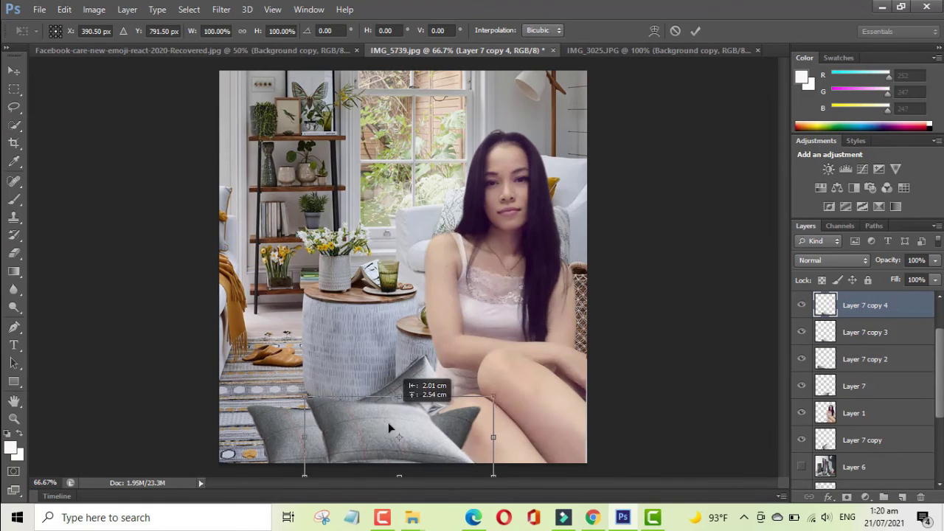
{"action": "left_click", "coordinate": [695, 31]}
Place Layer 7 copy 4 beneath copy 2, squash it to about 91% height and rotate it about 165°.
{"action": "left_click_drag", "start_coordinate": [864, 305], "coordinate": [856, 370]}
{"action": "left_click", "coordinate": [65, 10]}
{"action": "left_click", "coordinate": [139, 251]}
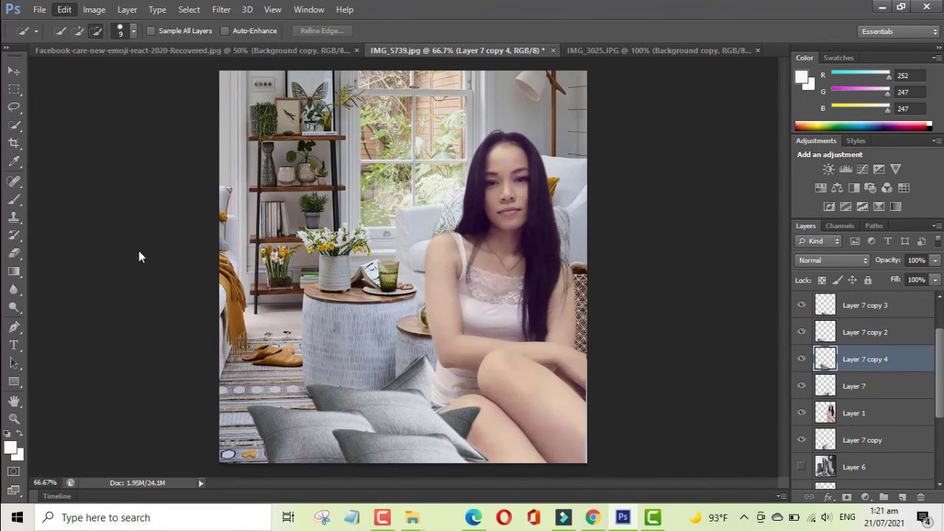
{"action": "left_click_drag", "start_coordinate": [340, 382], "coordinate": [347, 389]}
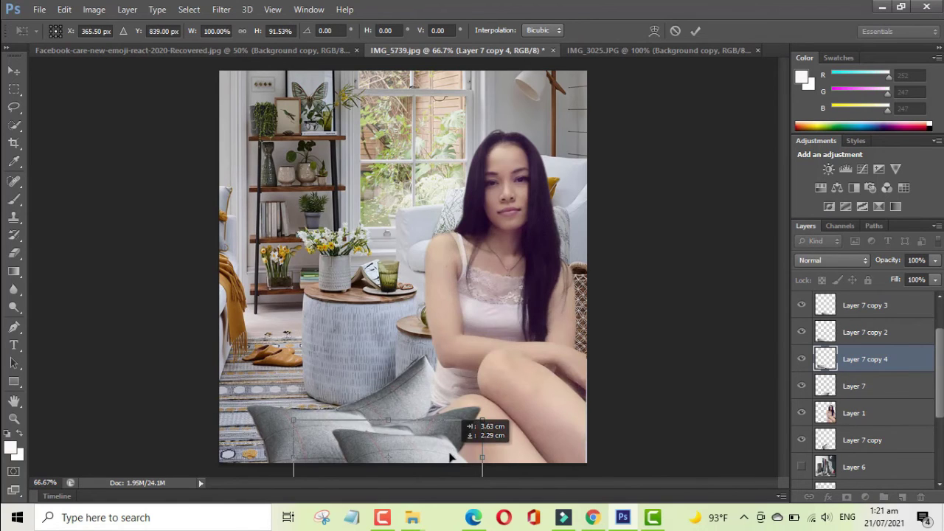
{"action": "left_click_drag", "start_coordinate": [346, 389], "coordinate": [344, 385]}
{"action": "mouse_move", "coordinate": [485, 319]}
{"action": "left_mouse_down"}
{"action": "mouse_move", "coordinate": [273, 502]}
{"action": "mouse_move", "coordinate": [133, 473]}
{"action": "mouse_move", "coordinate": [111, 498]}
{"action": "left_mouse_up"}
Flip that pillow vertically, enlarge and rotate it, and set it at the bottom-left.
{"action": "left_click", "coordinate": [65, 10]}
{"action": "left_click", "coordinate": [309, 416]}
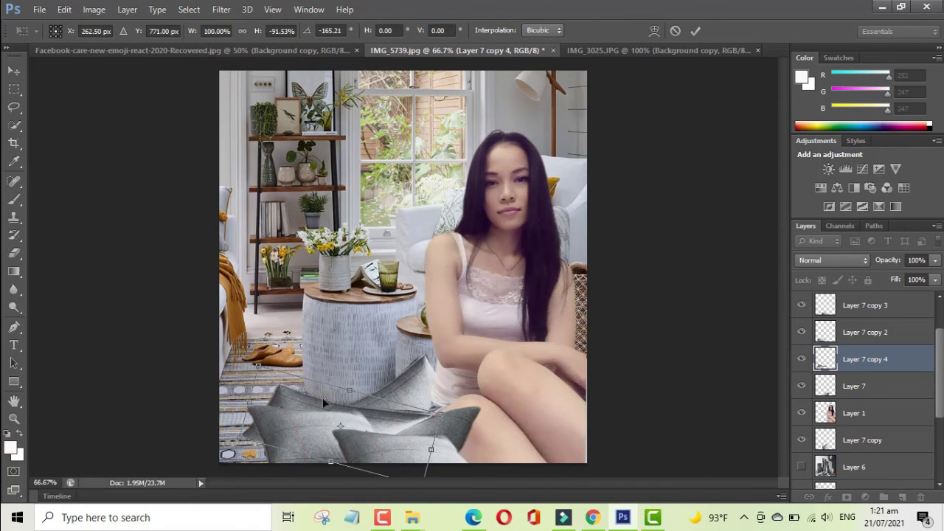
{"action": "left_click_drag", "start_coordinate": [323, 398], "coordinate": [413, 310]}
{"action": "mouse_move", "coordinate": [520, 346]}
{"action": "left_mouse_down"}
{"action": "mouse_move", "coordinate": [508, 296]}
{"action": "mouse_move", "coordinate": [347, 221]}
{"action": "left_mouse_up"}
{"action": "mouse_move", "coordinate": [383, 250]}
{"action": "left_mouse_down"}
{"action": "mouse_move", "coordinate": [327, 414]}
{"action": "mouse_move", "coordinate": [327, 390]}
{"action": "left_mouse_up"}
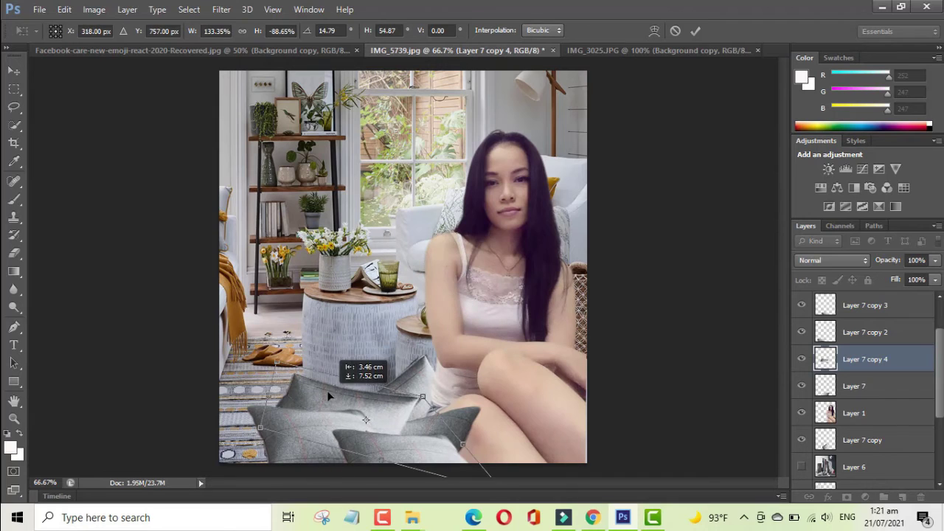
{"action": "left_click", "coordinate": [693, 31]}
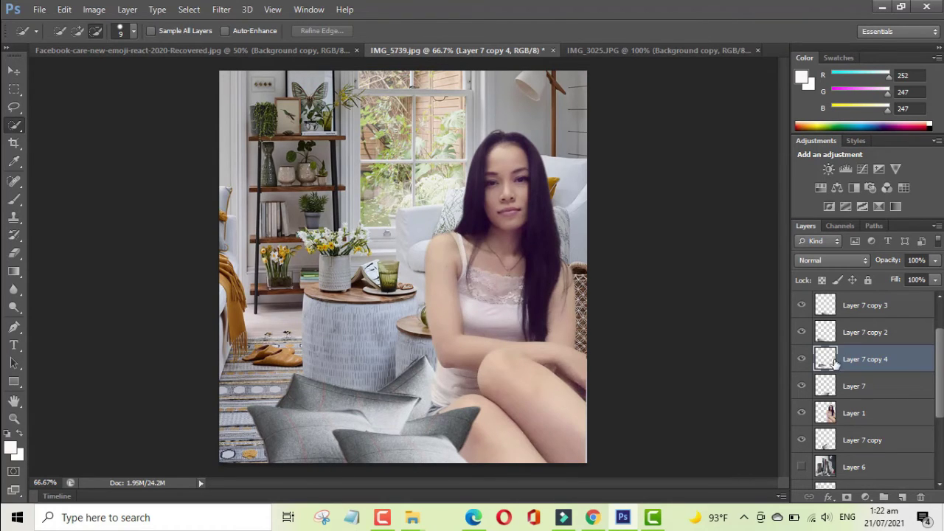
Reshape the bottom-left pillow slightly and widen the Layer 7 copy 2 pillow.
{"action": "left_click", "coordinate": [65, 9]}
{"action": "left_click", "coordinate": [125, 255]}
{"action": "left_click_drag", "start_coordinate": [325, 402], "coordinate": [324, 395]}
{"action": "left_click", "coordinate": [692, 32]}
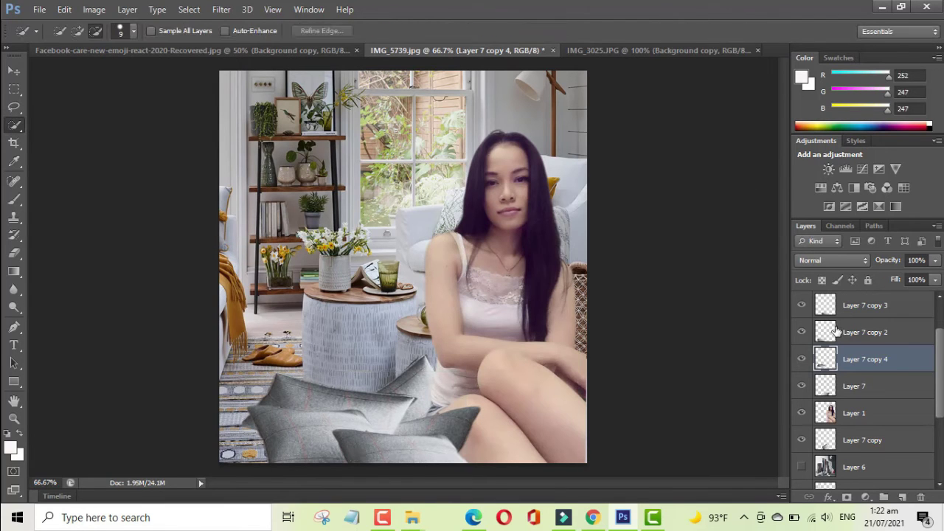
{"action": "left_click", "coordinate": [836, 332]}
{"action": "left_click", "coordinate": [64, 8]}
{"action": "left_click", "coordinate": [147, 255]}
{"action": "left_click_drag", "start_coordinate": [219, 445], "coordinate": [214, 445]}
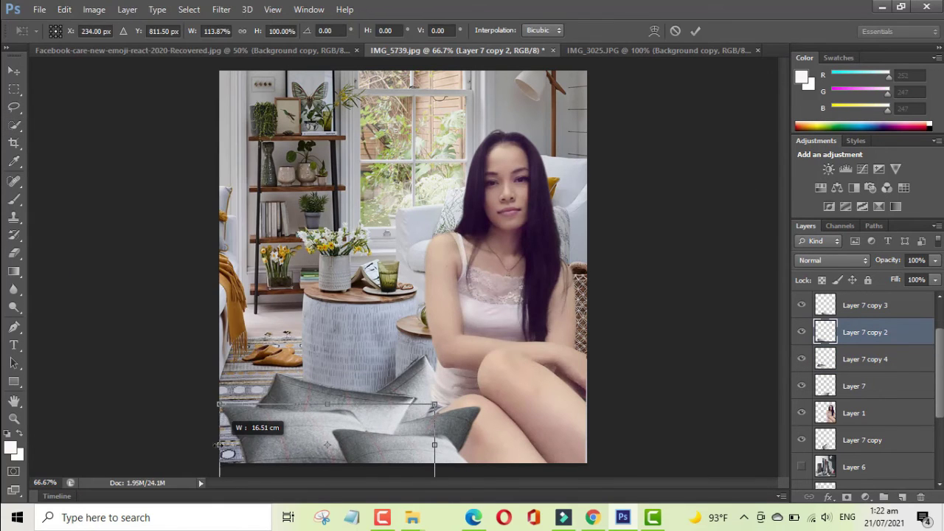
{"action": "left_click", "coordinate": [694, 31]}
Shift the Layer 7 copy 3 pillow slightly left at the bottom.
{"action": "left_click", "coordinate": [864, 305]}
{"action": "left_click", "coordinate": [64, 9]}
{"action": "left_click", "coordinate": [137, 251]}
{"action": "left_click_drag", "start_coordinate": [509, 435], "coordinate": [472, 427]}
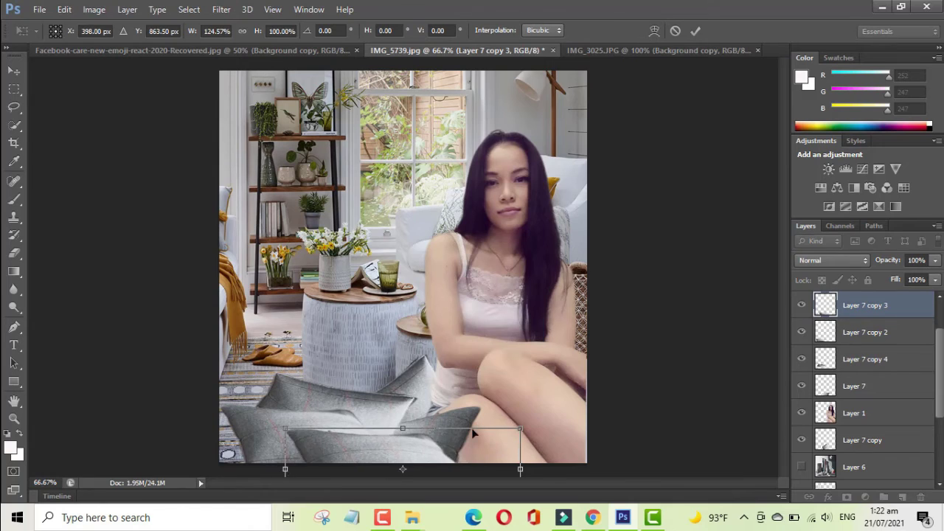
{"action": "left_click", "coordinate": [695, 31]}
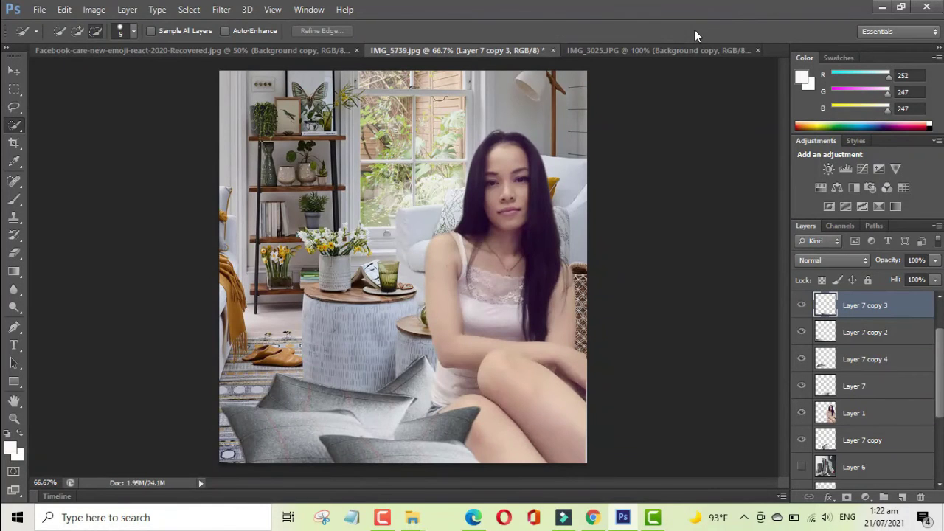